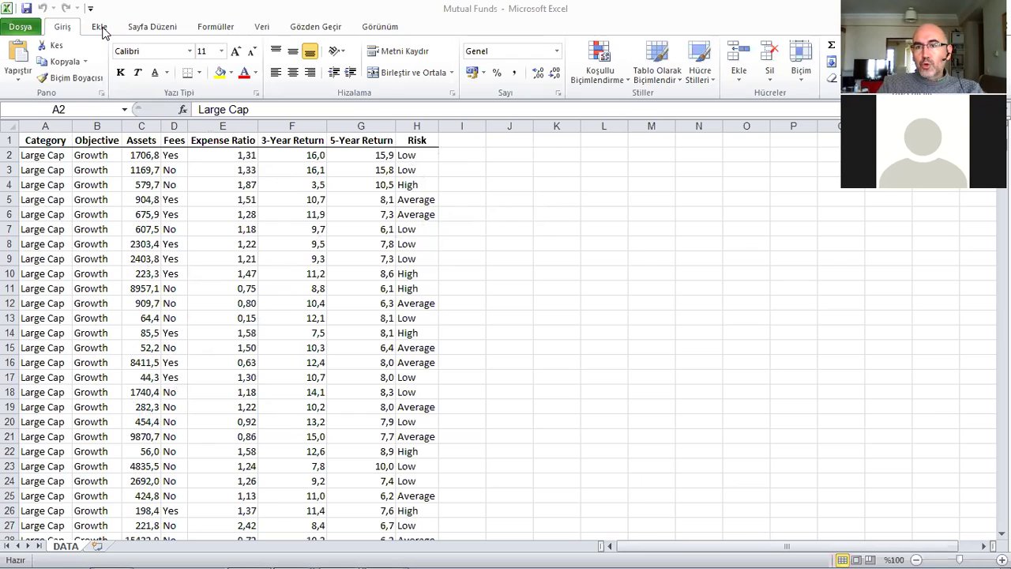
- Create a PivotTable on a new worksheet from the mutual fund data range DATA!$A$1:$H$869
key("alt+Tab")
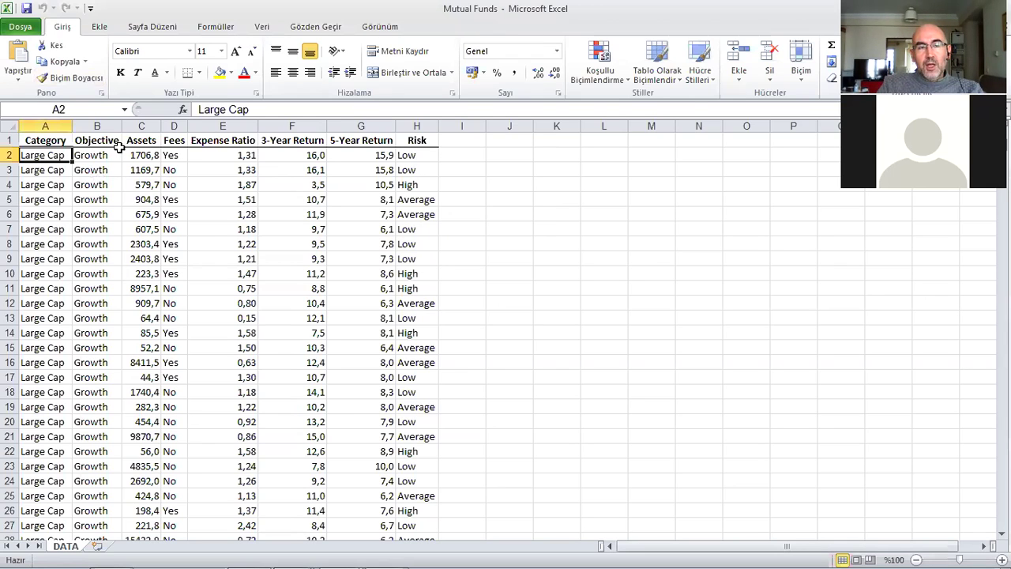
left_click(100, 29)
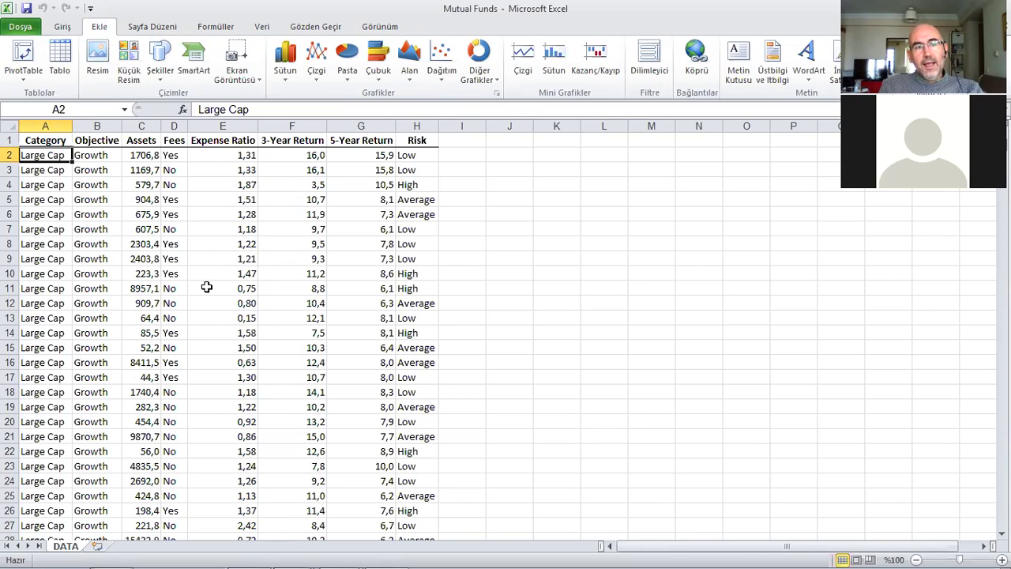
left_click(24, 51)
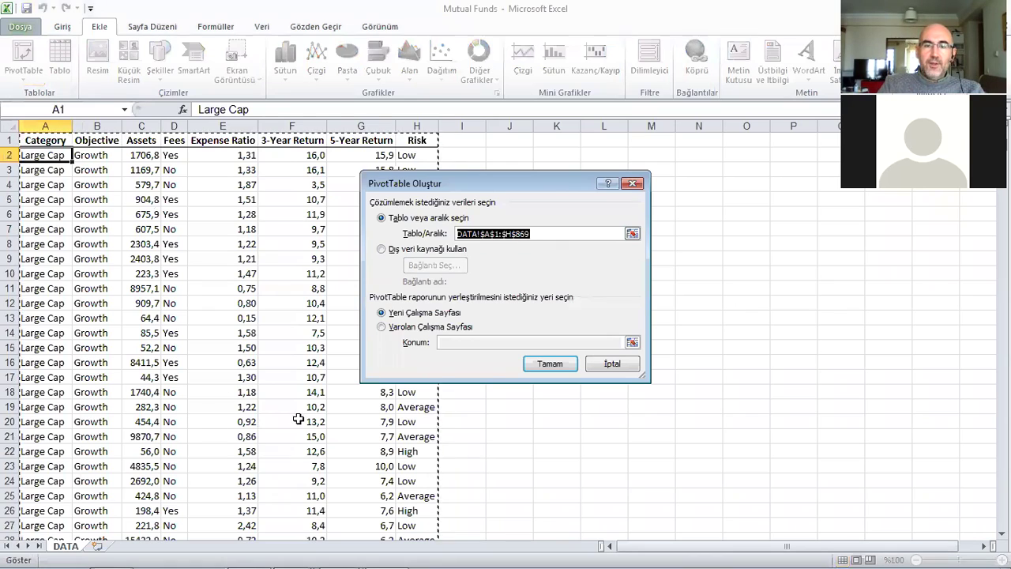
left_click(551, 365)
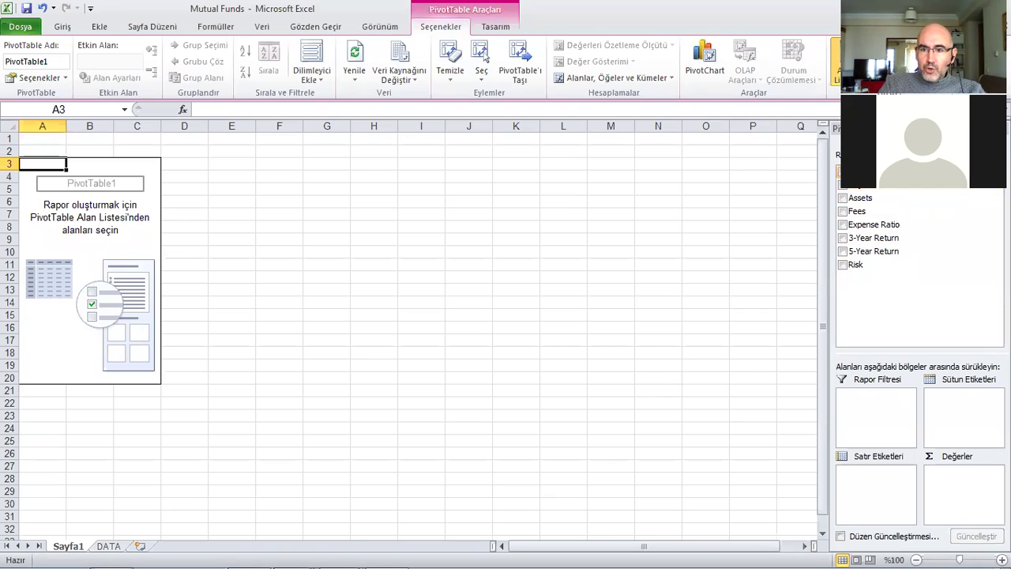
- Count the funds per Category by using Category as both row labels and values, and check the count of each category
left_click_drag(862, 184, 864, 488)
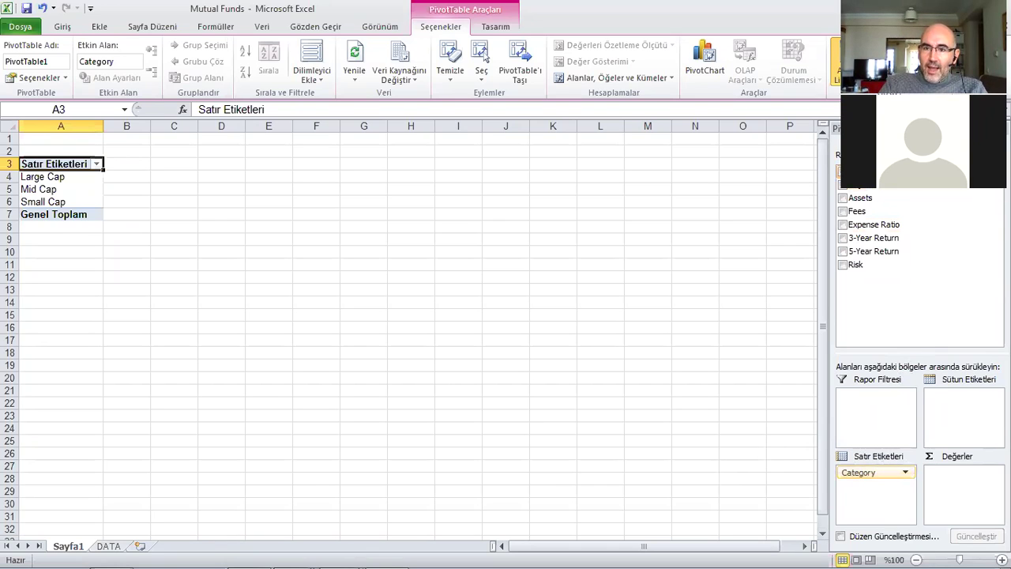
left_click_drag(865, 171, 956, 483)
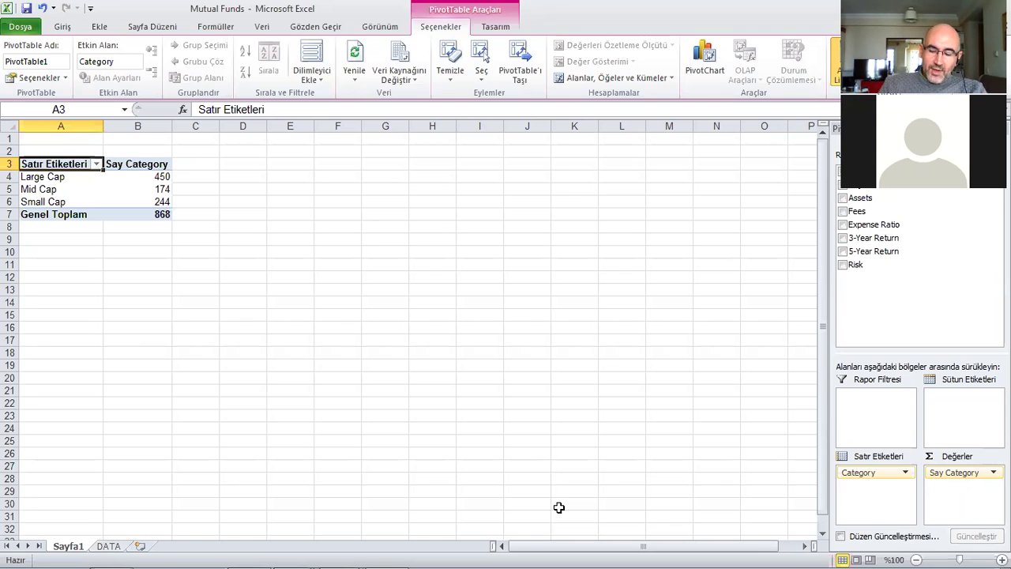
left_click(158, 174)
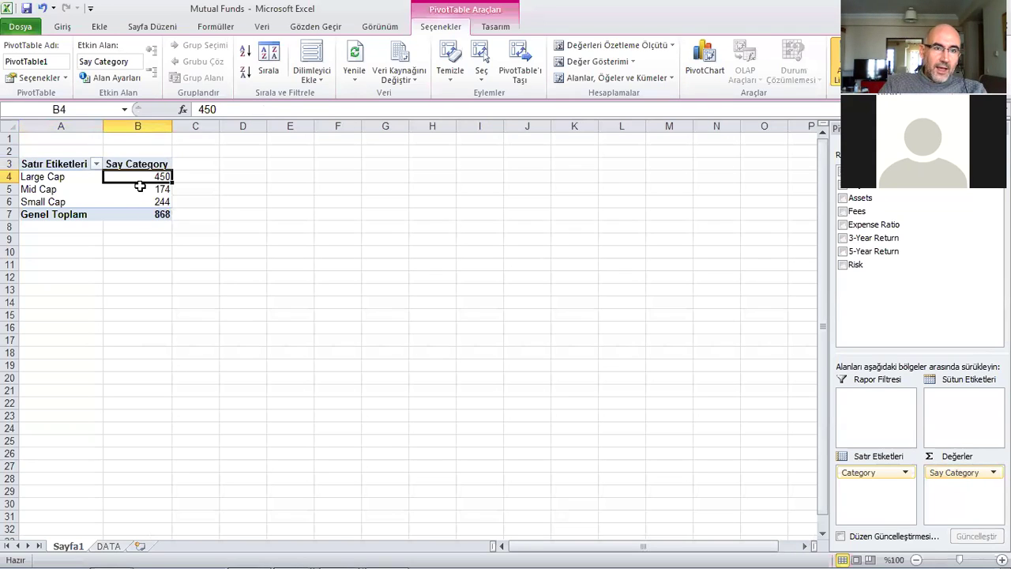
left_click(136, 189)
left_click(131, 203)
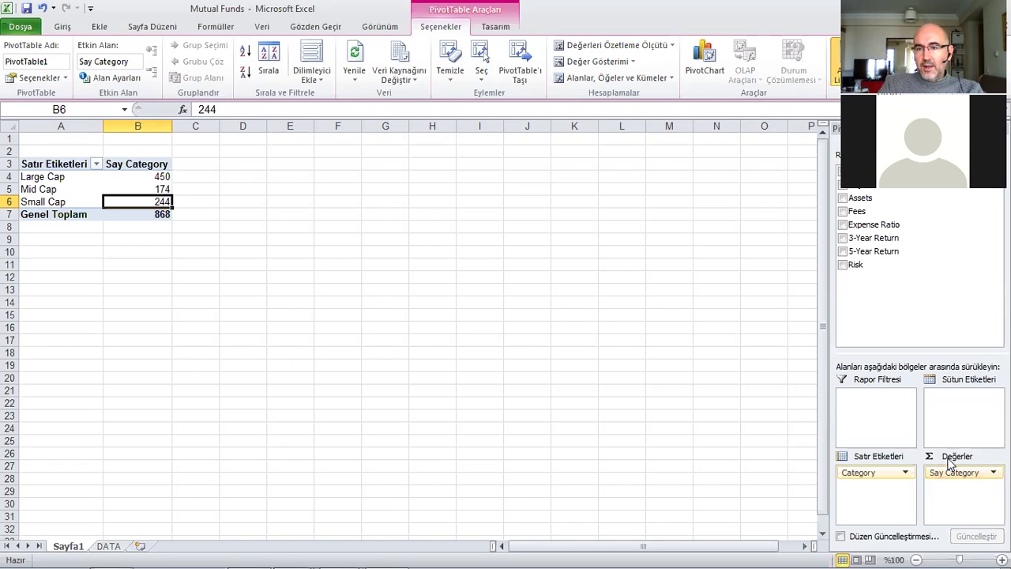
- Review the calculation types available for summarizing the Category value field, leaving its settings unchanged
left_click(952, 472)
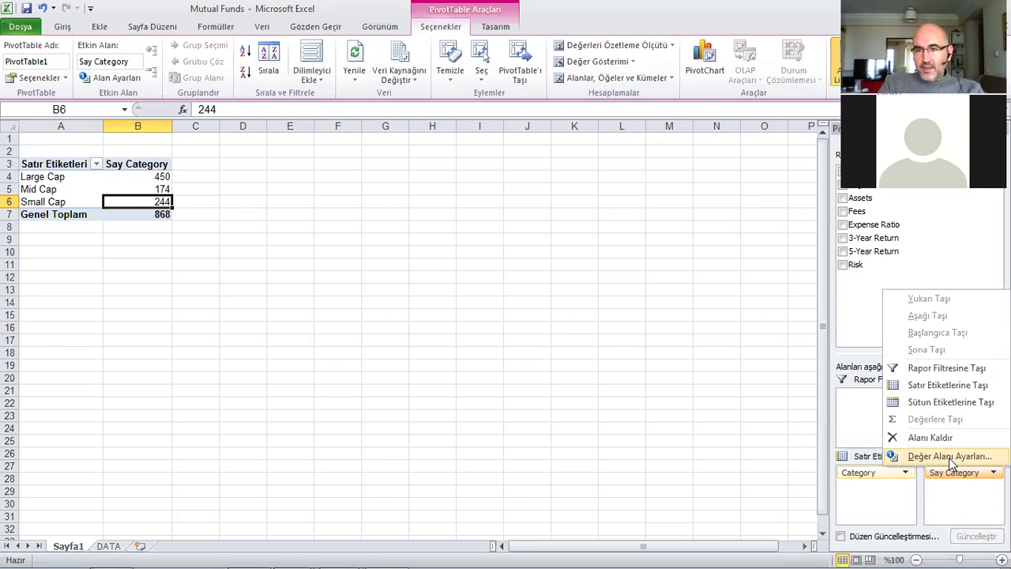
left_click(949, 457)
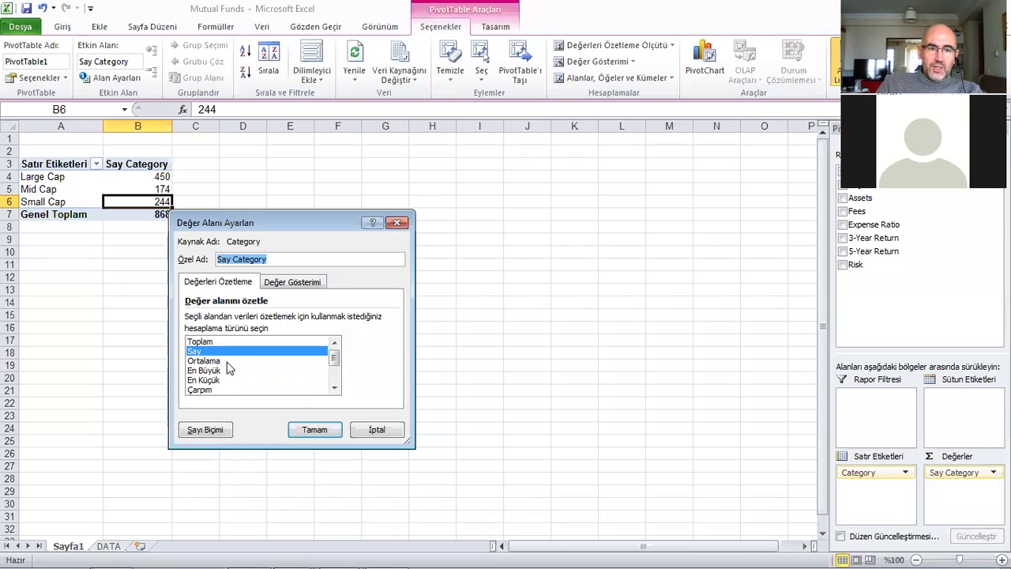
left_click(334, 387)
left_click(334, 387)
left_click(334, 388)
left_click(334, 387)
left_click(334, 387)
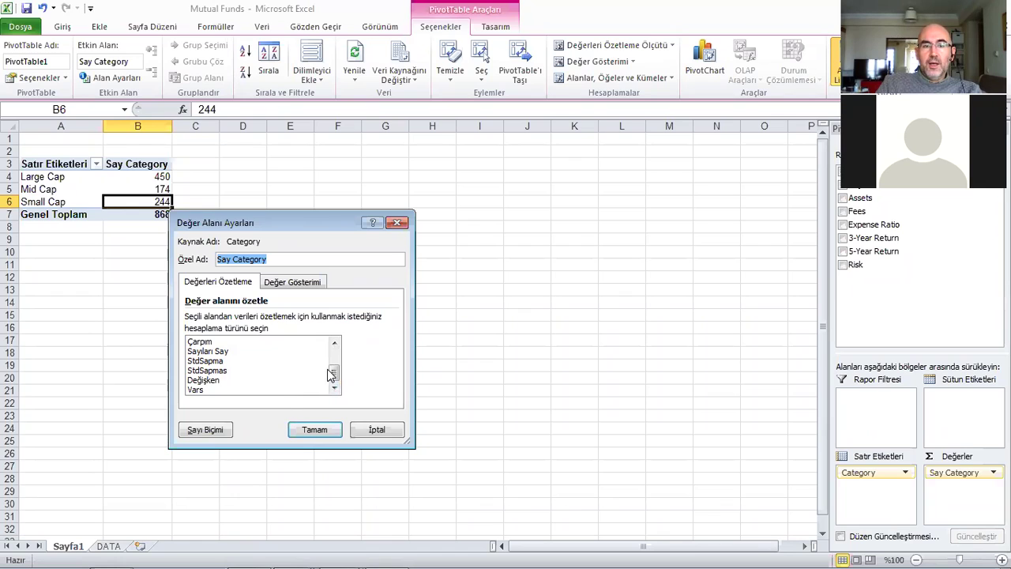
left_click_drag(332, 373, 334, 355)
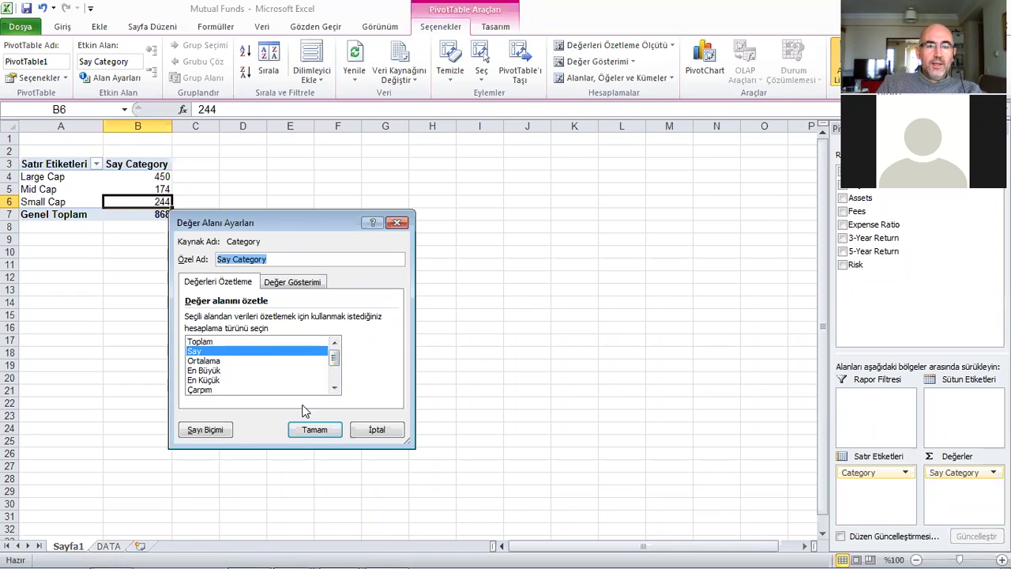
left_click(370, 432)
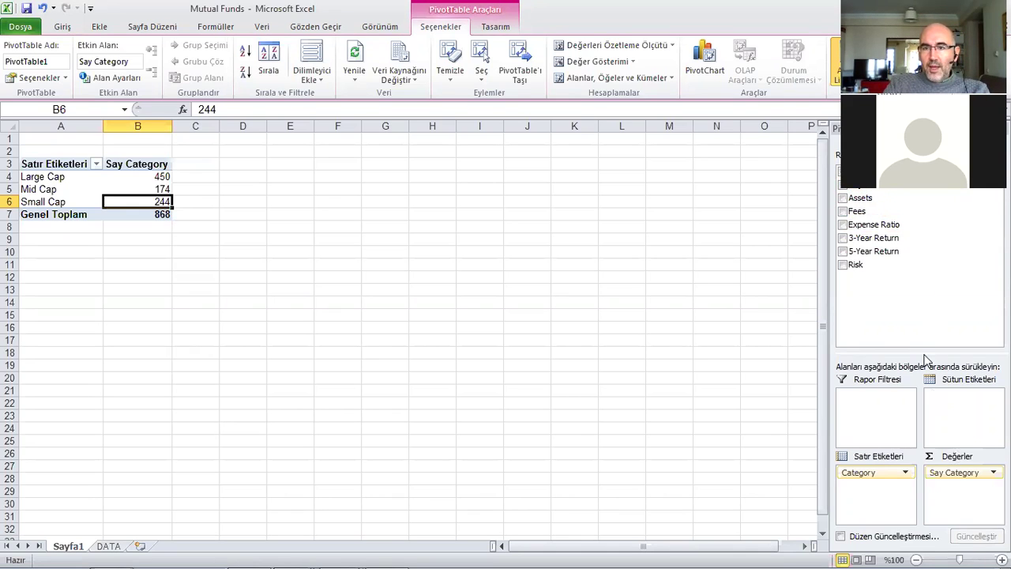
- Rebuild the PivotTable with Objective as row labels and counted values, and Category as column labels
left_click(843, 171)
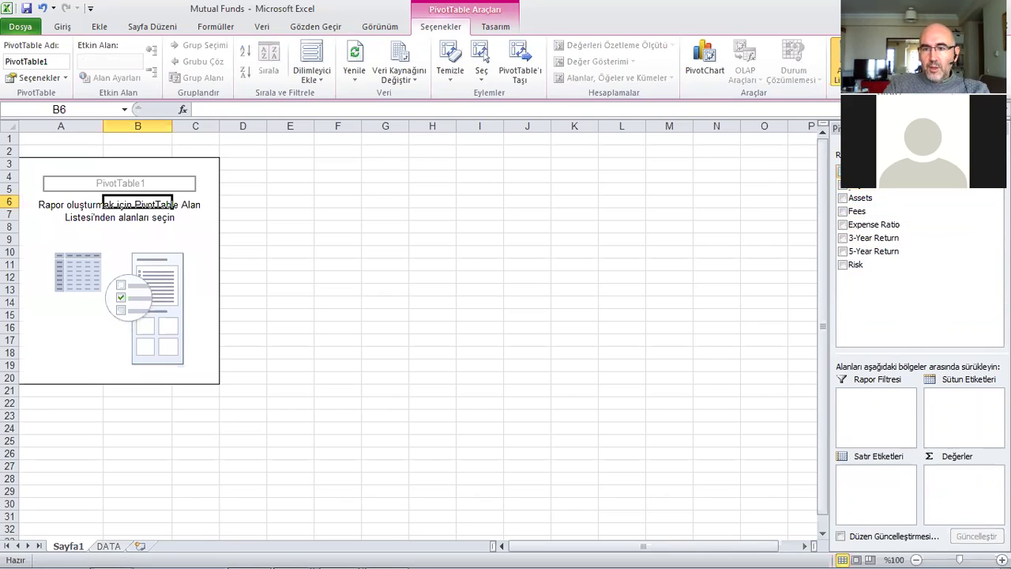
left_click(842, 185)
left_click_drag(845, 188, 968, 481)
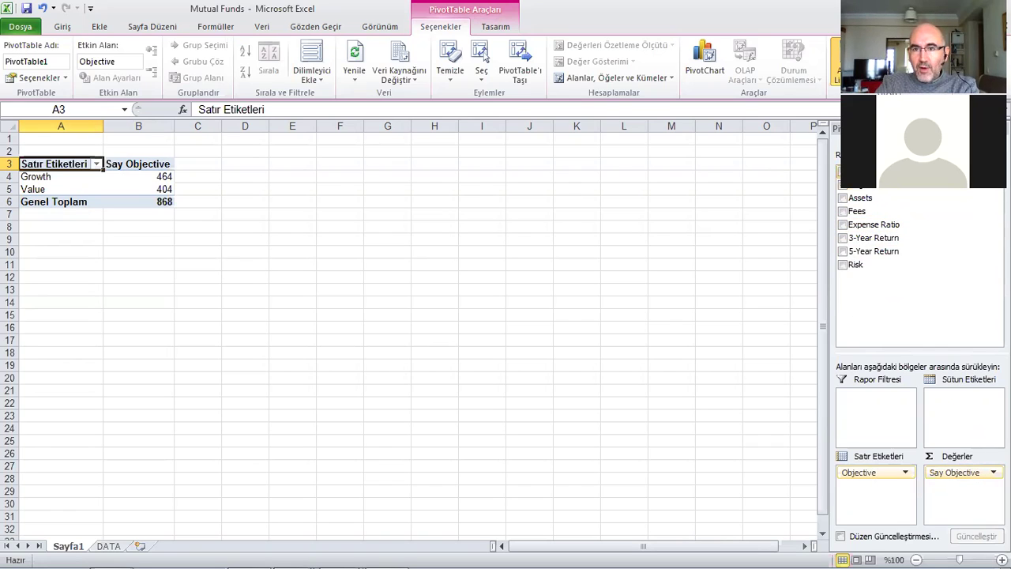
left_click_drag(862, 174, 960, 403)
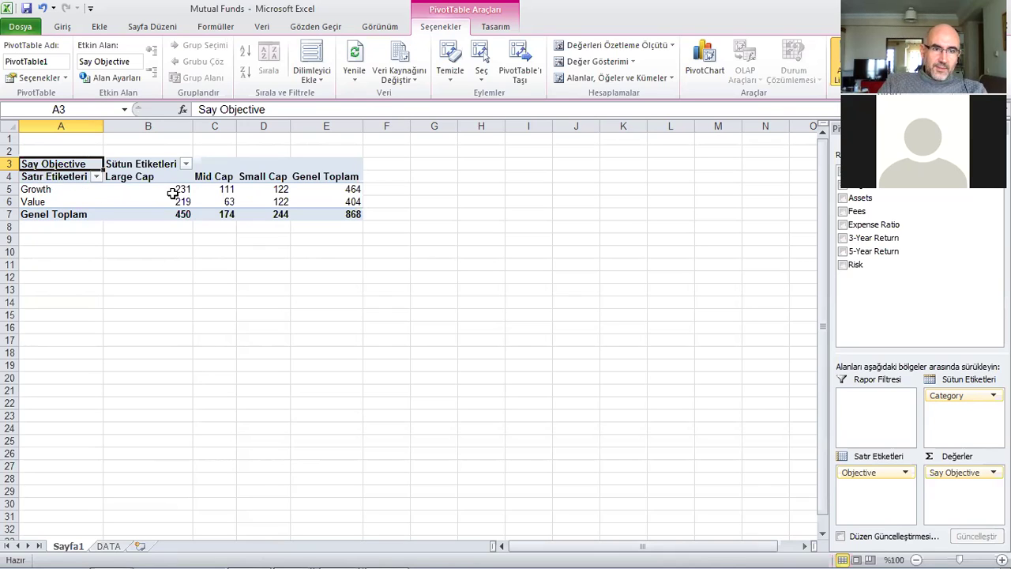
- Examine how the Growth and Value funds are distributed across the Large Cap, Mid Cap and Small Cap categories
left_click(58, 193)
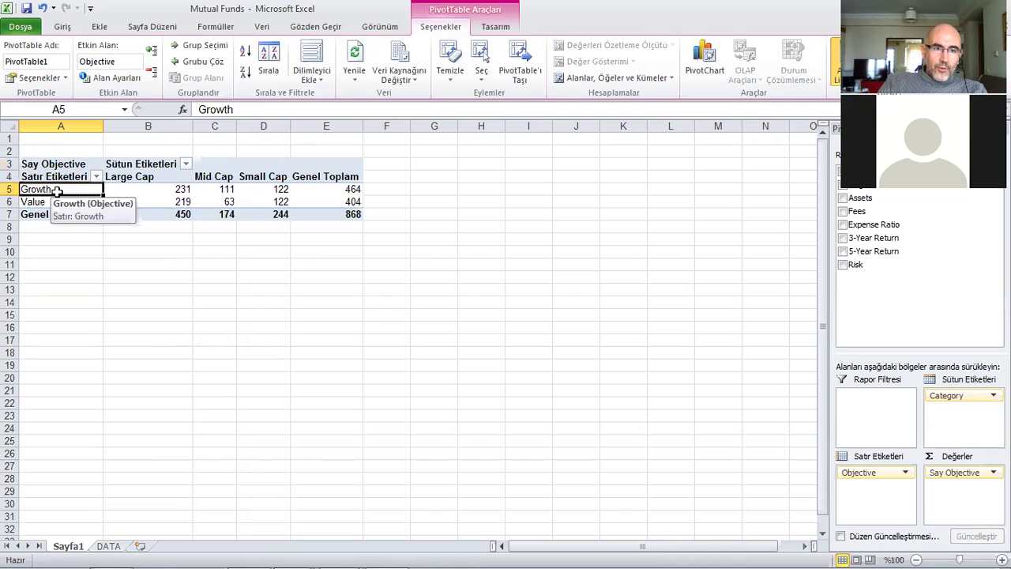
left_click(160, 189)
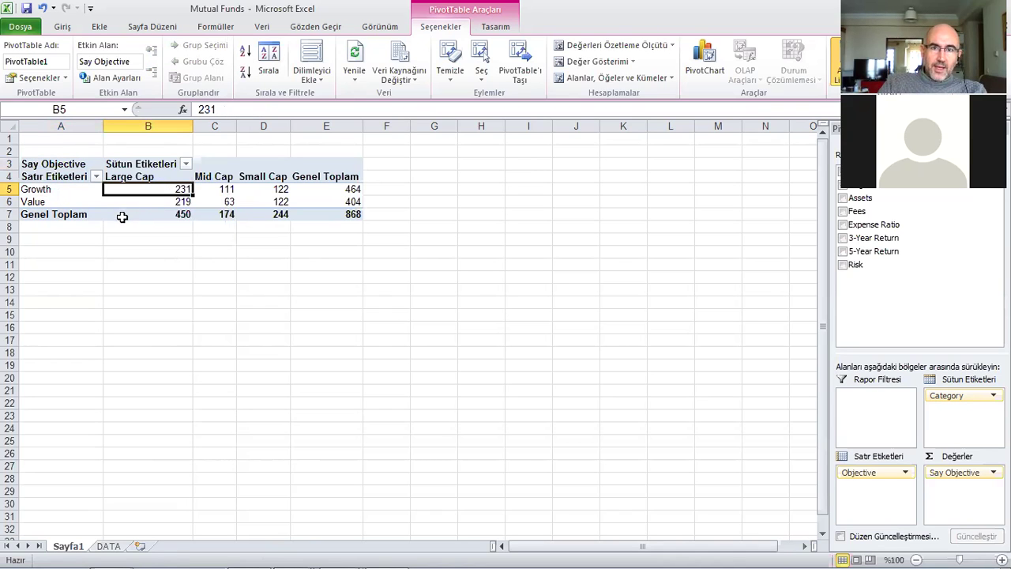
left_click(62, 189)
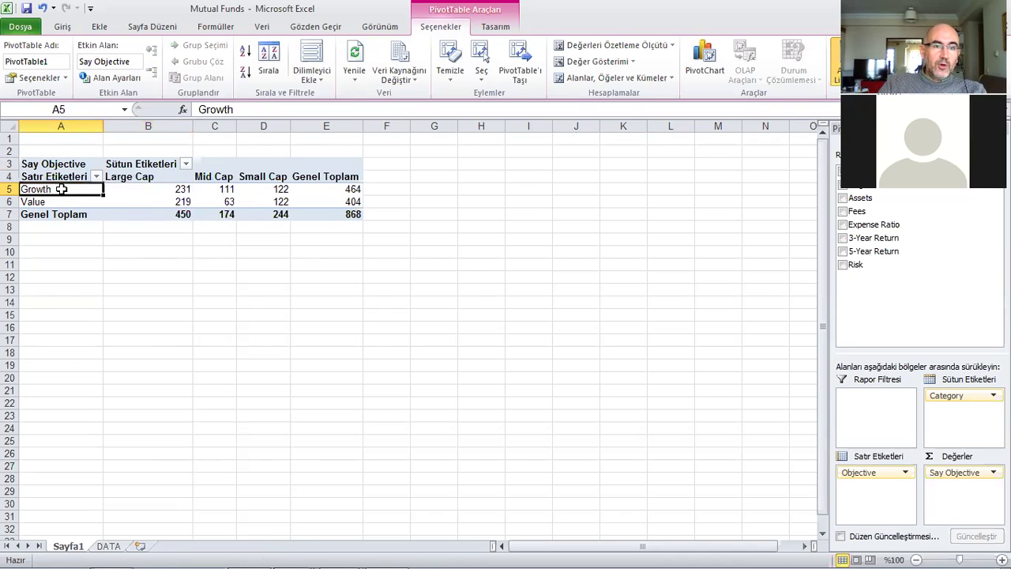
left_click(207, 188)
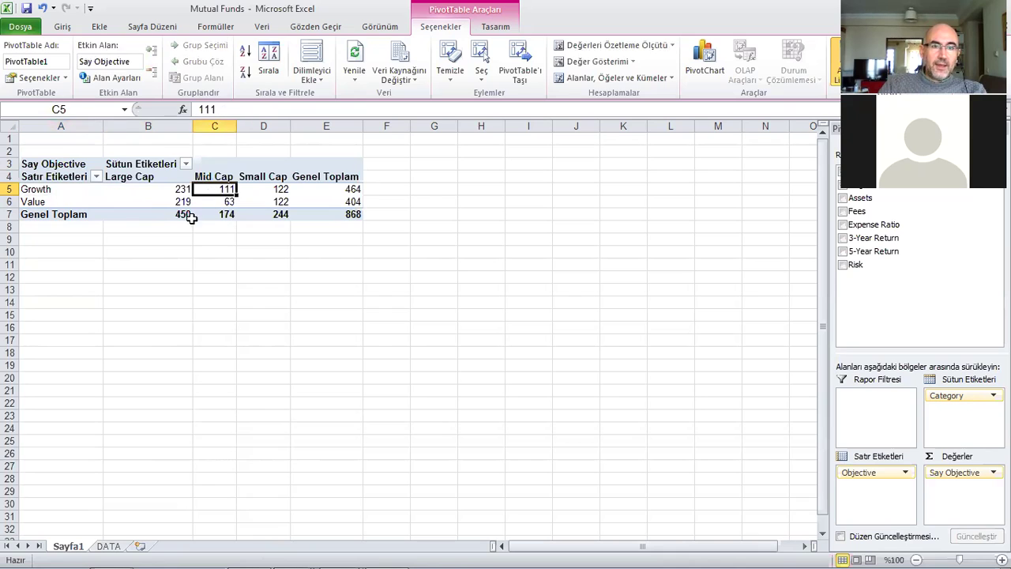
left_click(65, 189)
left_click(261, 189)
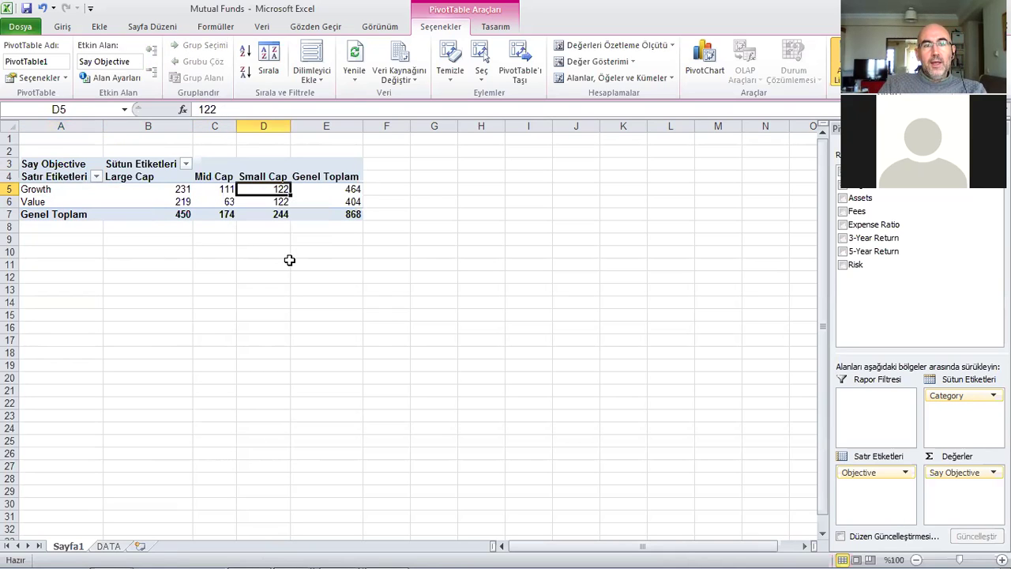
left_click(27, 202)
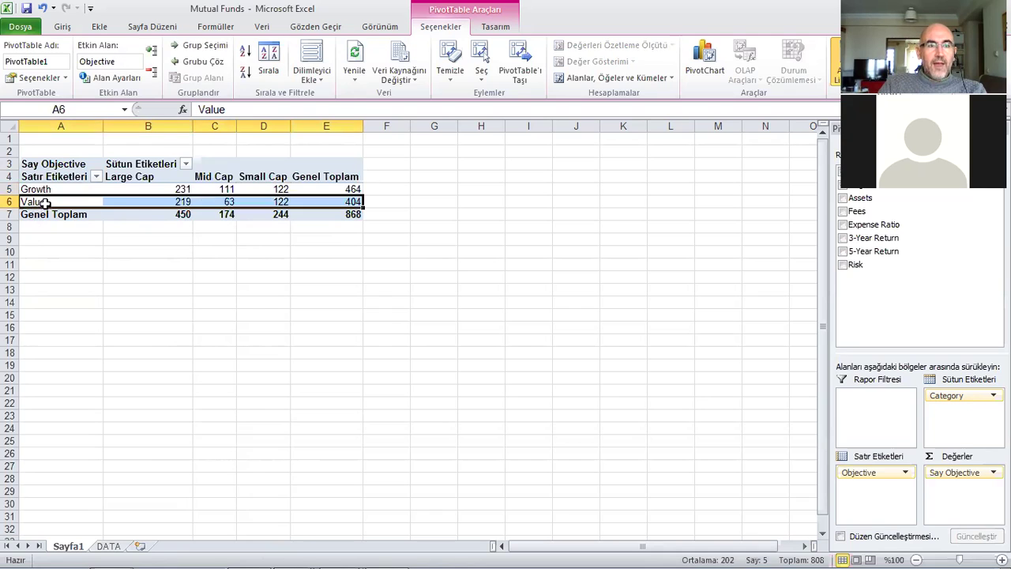
left_click(139, 198)
left_click(72, 199)
left_click(221, 202)
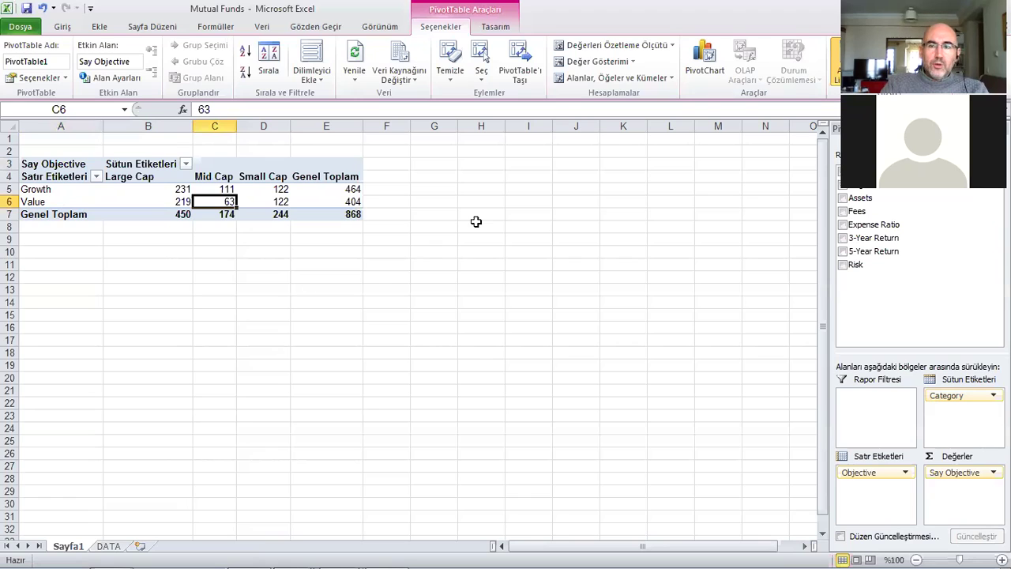
- Replace Category with Risk as the column labels of the PivotTable
left_click(842, 172)
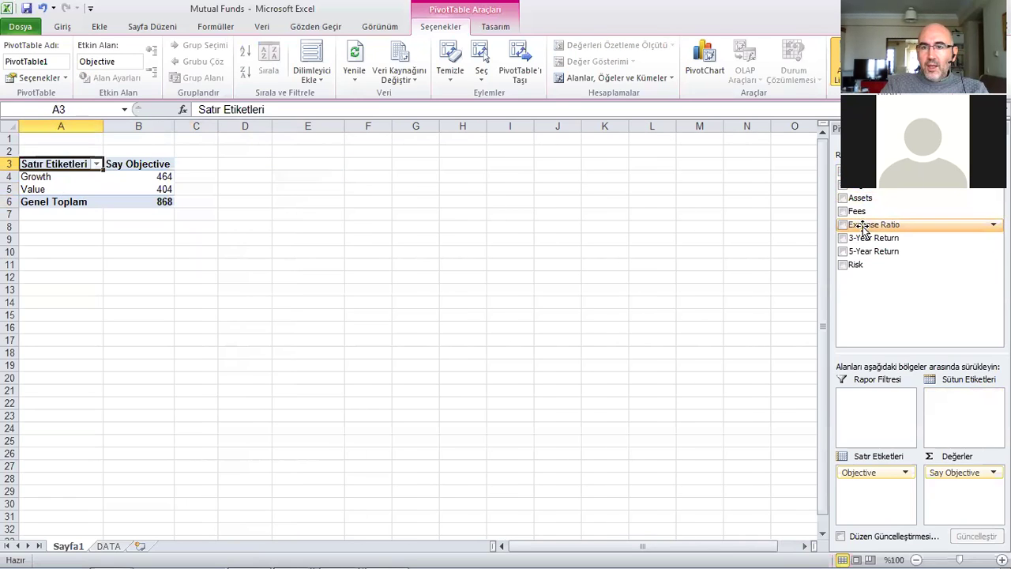
left_click(843, 266)
left_click(843, 266)
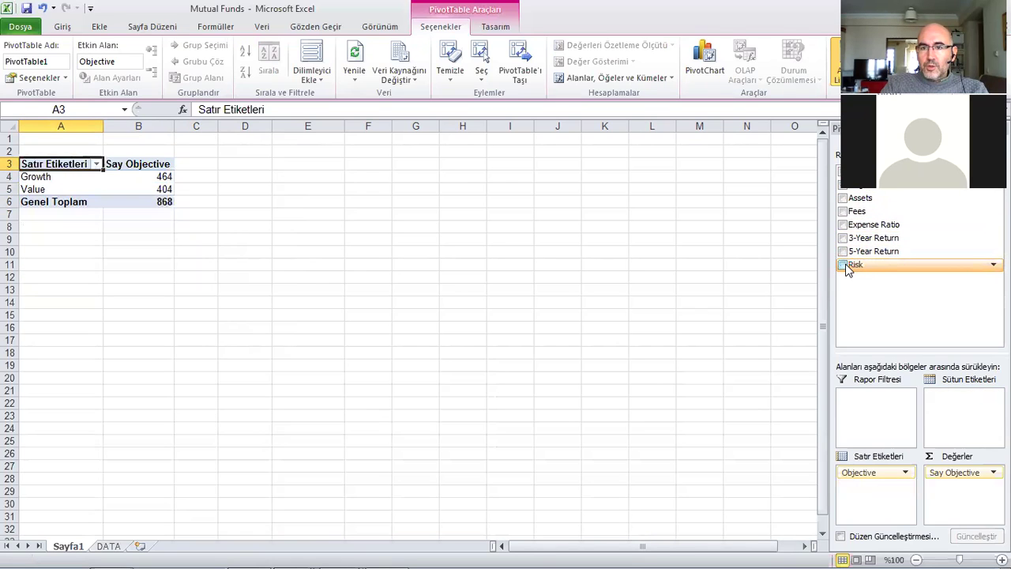
left_click_drag(882, 267, 954, 410)
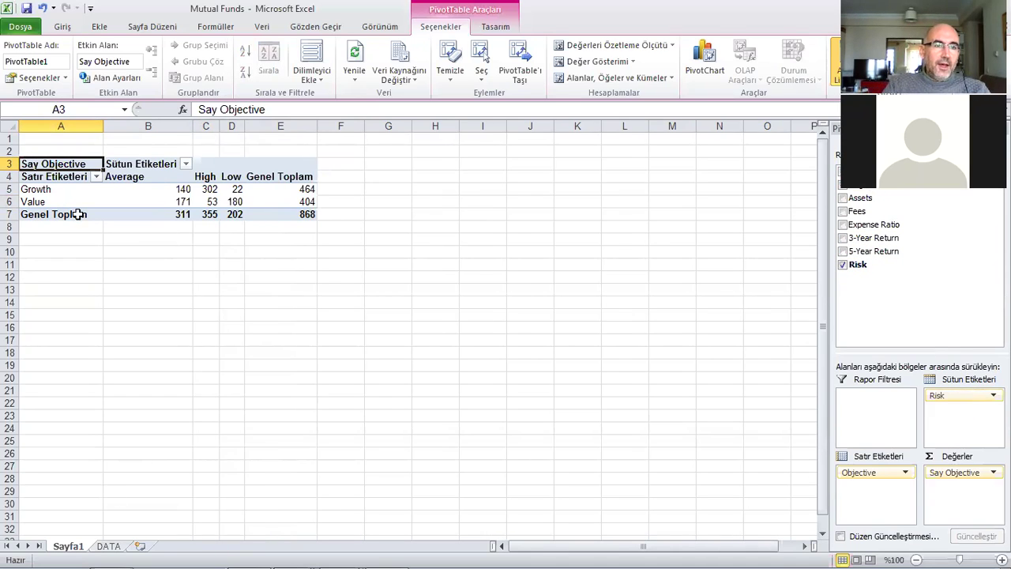
- Compare the Growth and Value fund counts across the Average, High and Low risk levels
left_click(49, 190)
left_click(47, 204)
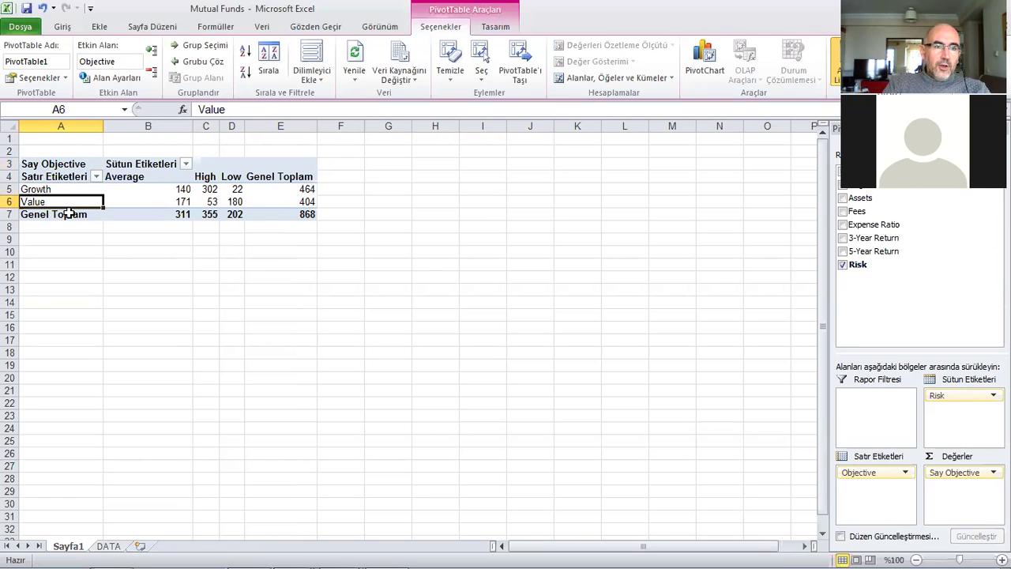
left_click(155, 190)
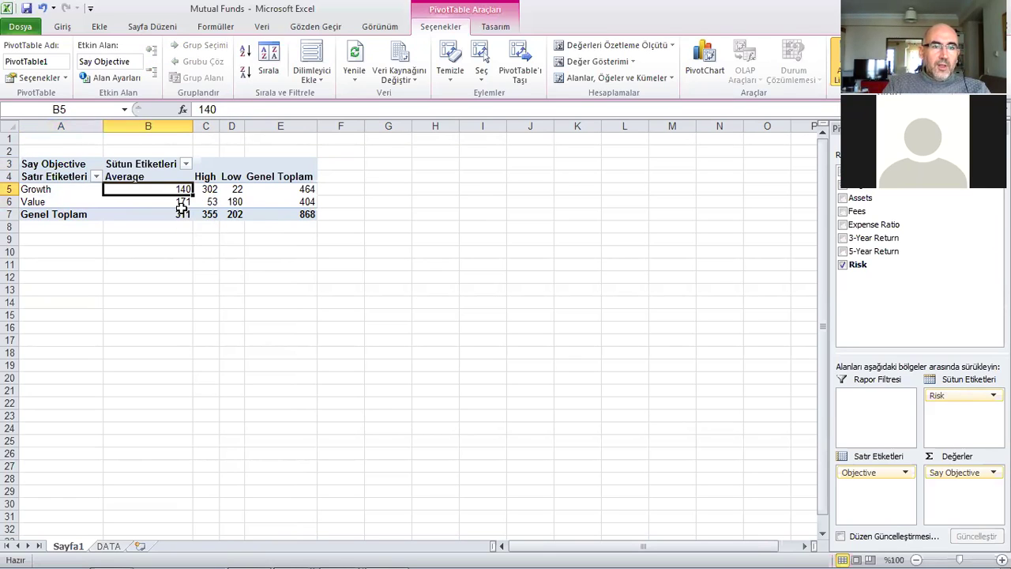
left_click(207, 190)
left_click(233, 190)
left_click(158, 203)
left_click(76, 202)
left_click(209, 203)
left_click(101, 201)
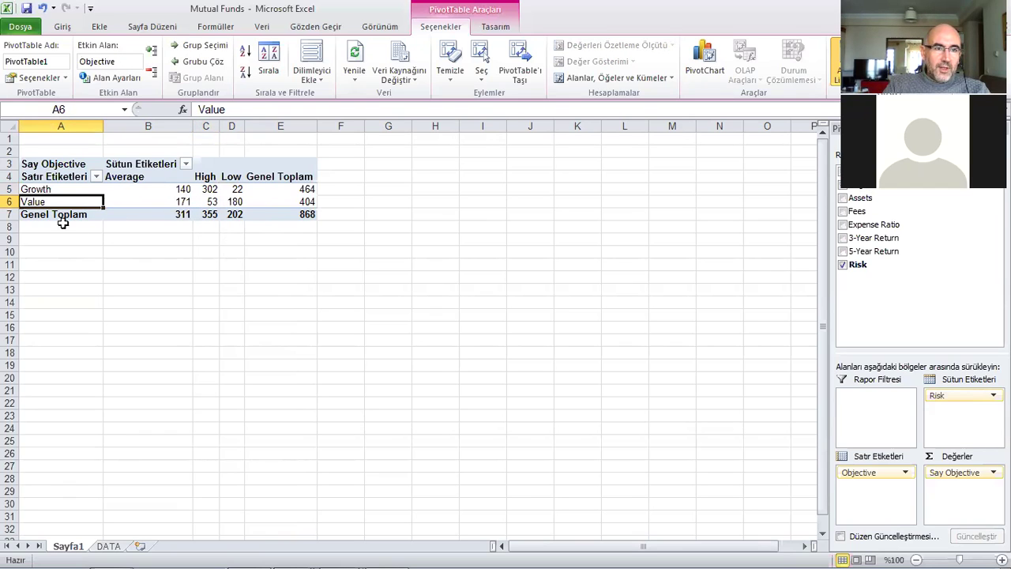
left_click(65, 190)
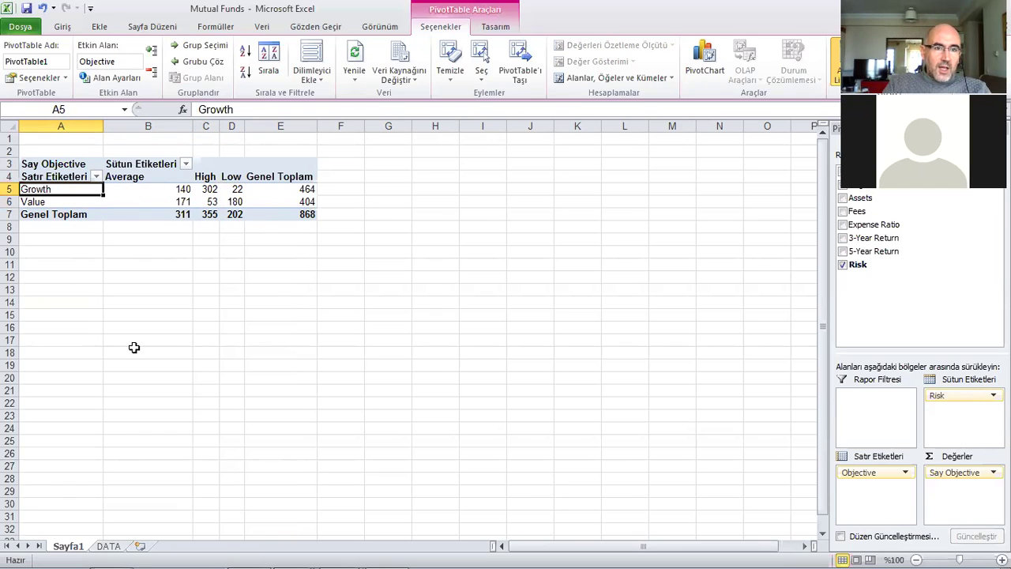
left_click(209, 190)
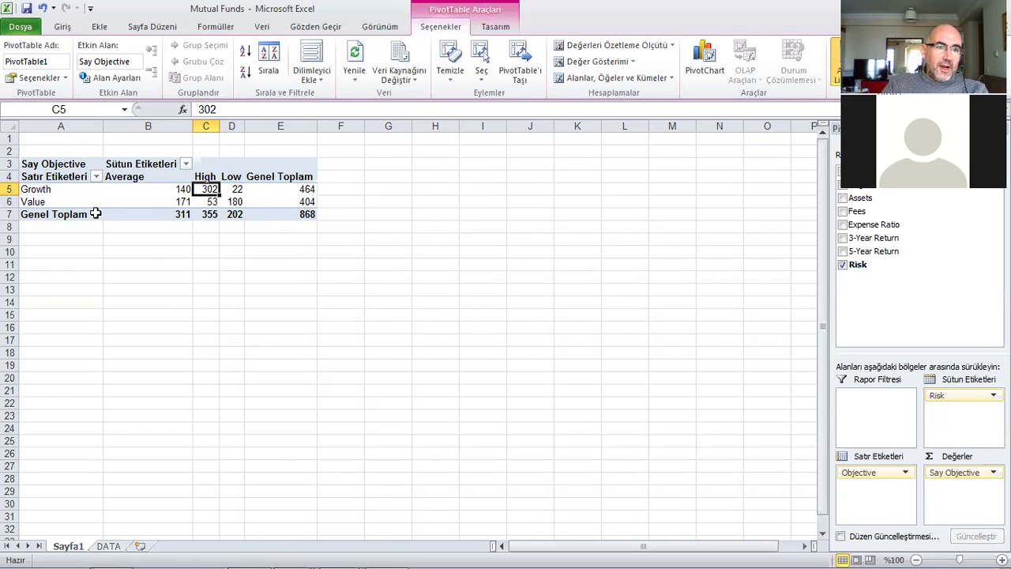
left_click(72, 200)
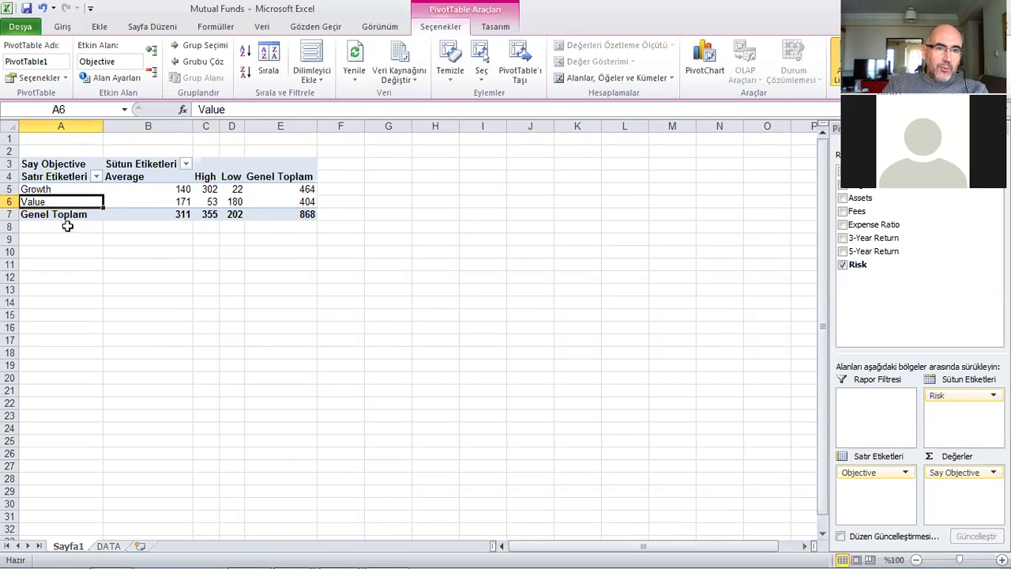
left_click(233, 201)
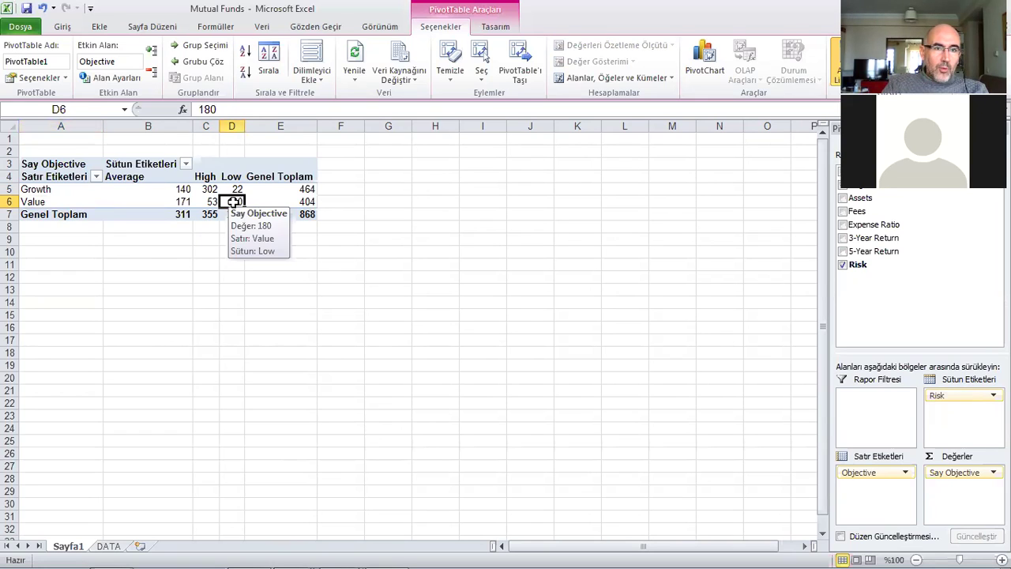
left_click(182, 201)
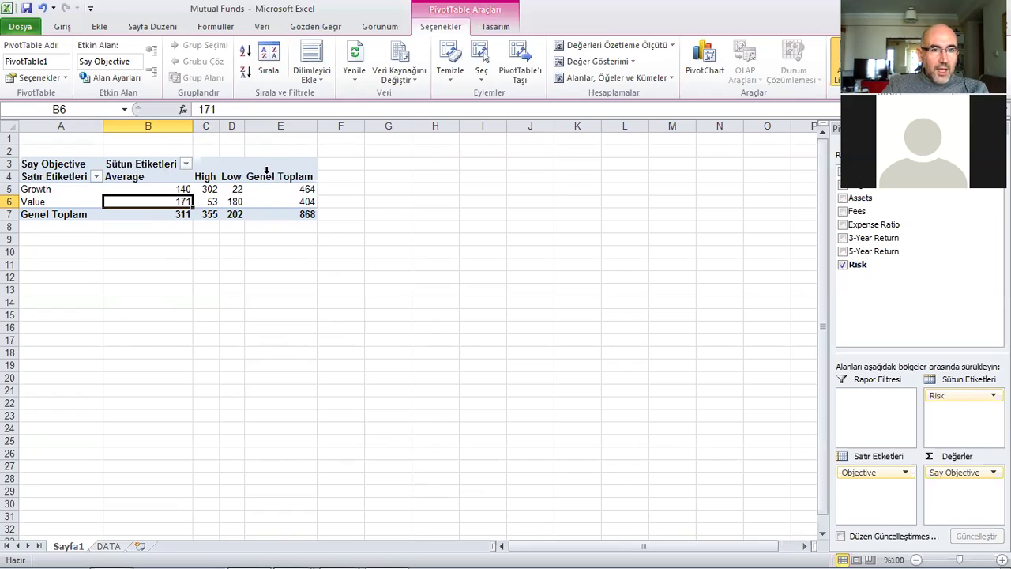
left_click(210, 202)
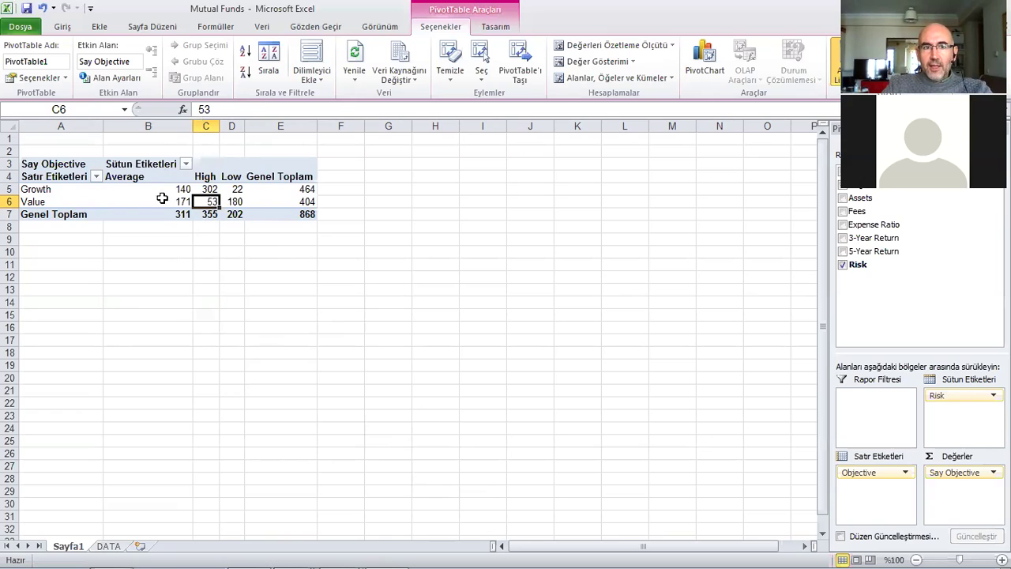
- Show the records behind the High-risk Value fund count on a new sheet, review them, and return to the PivotTable sheet
mouse_move(204, 202)
double_click(204, 202)
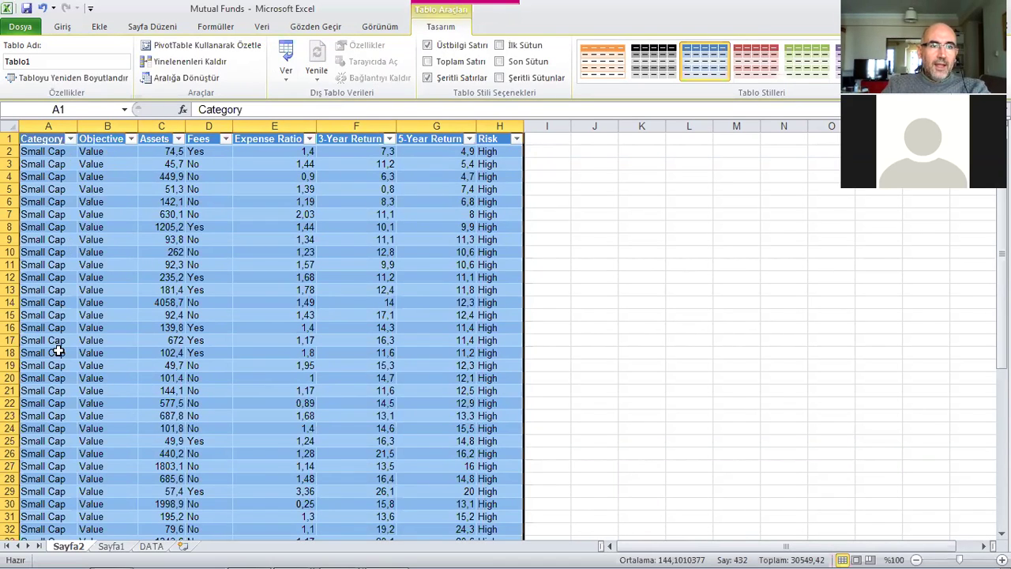
scroll(153, 354, "down", 6)
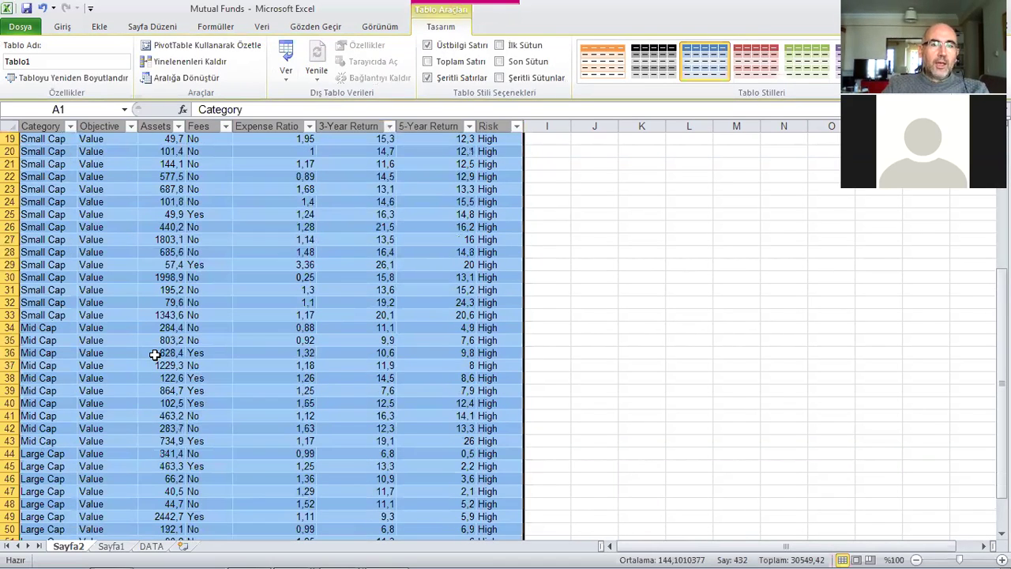
scroll(162, 355, "up", 6)
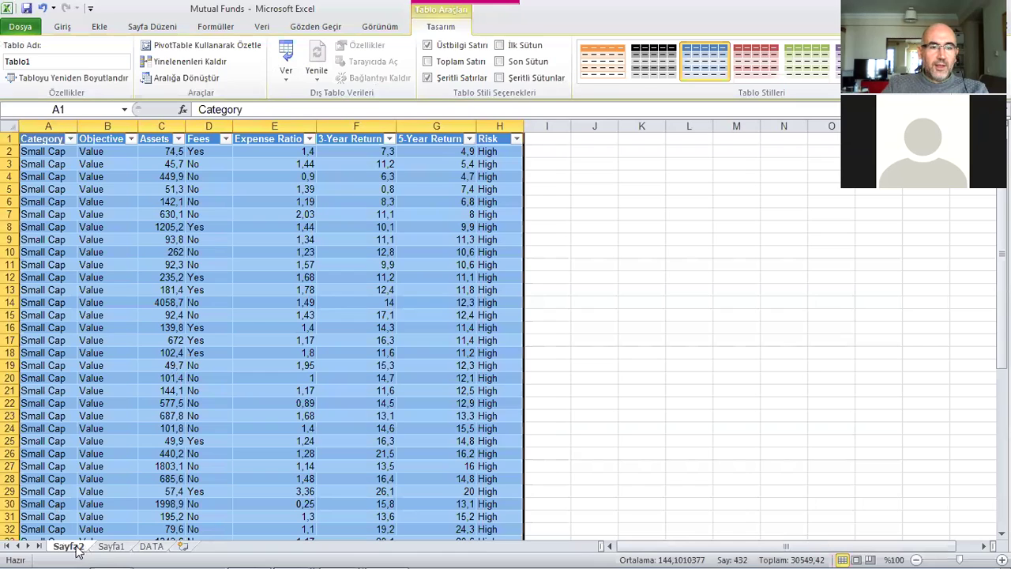
left_click(113, 548)
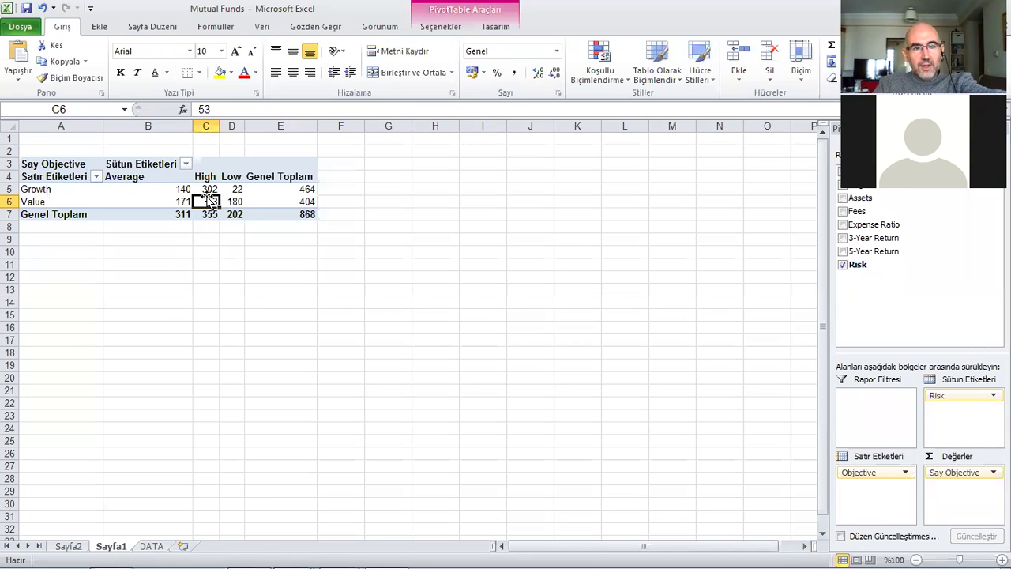
mouse_move(211, 200)
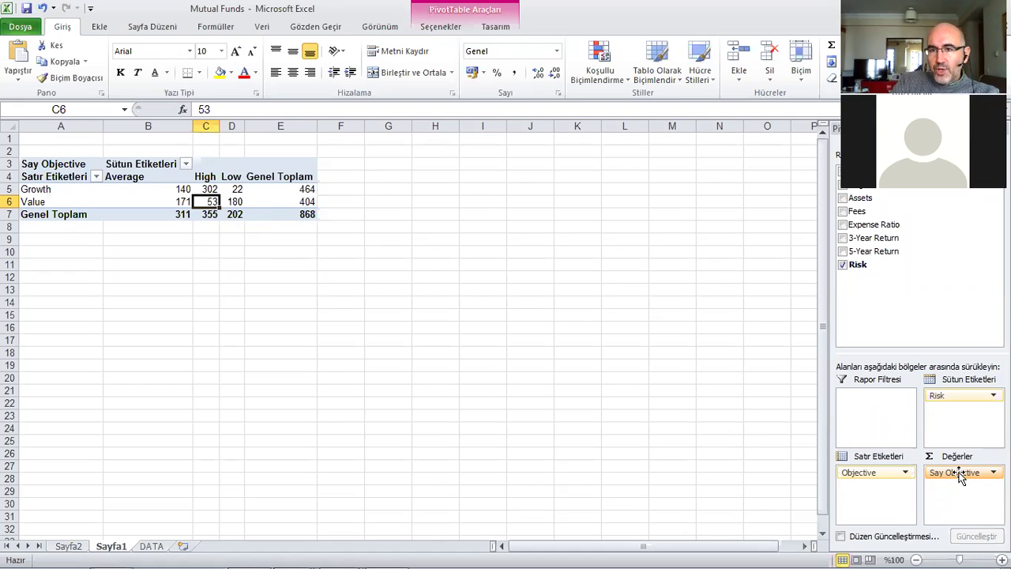
- Replace the counted Objective values in the PivotTable with 5-Year Return, summarized by average (Ortalama)
left_click_drag(959, 475, 900, 254)
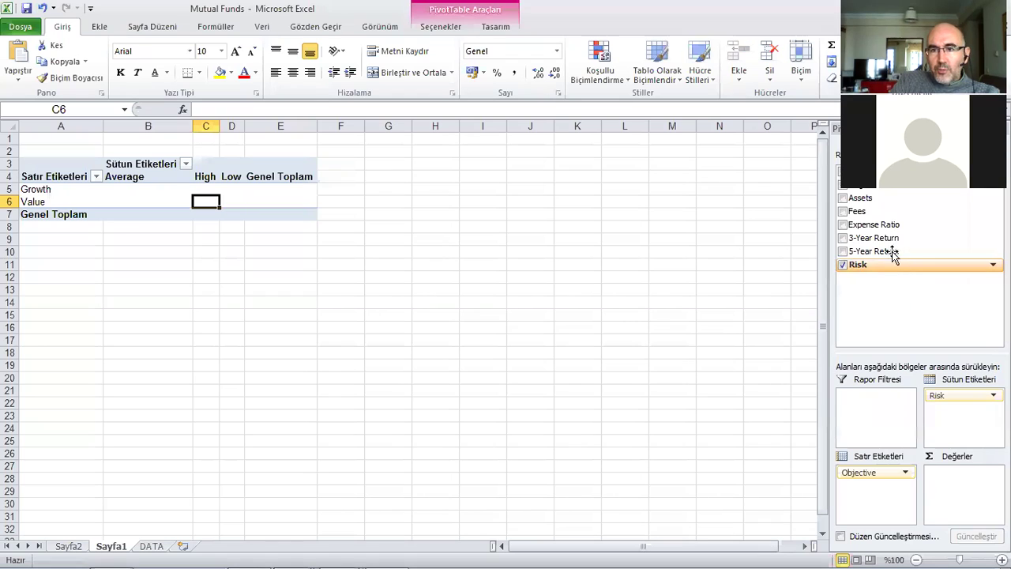
left_click_drag(893, 252, 967, 494)
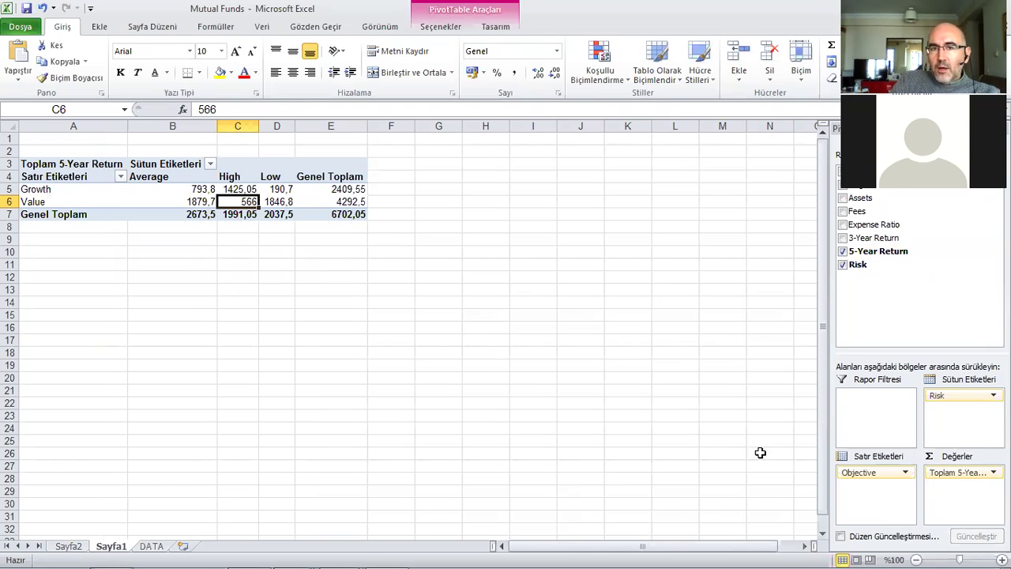
left_click(964, 474)
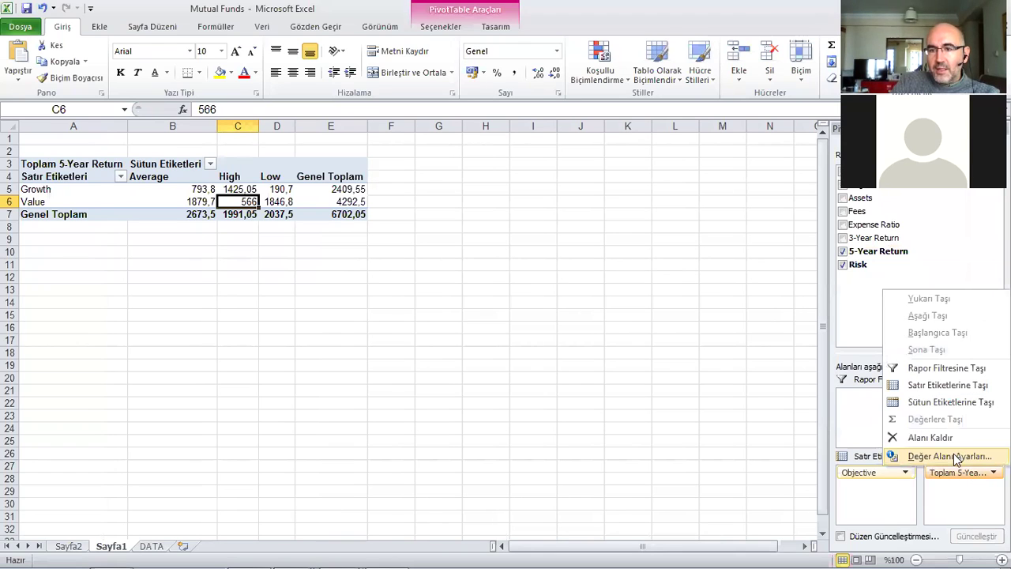
left_click(950, 456)
left_click(217, 361)
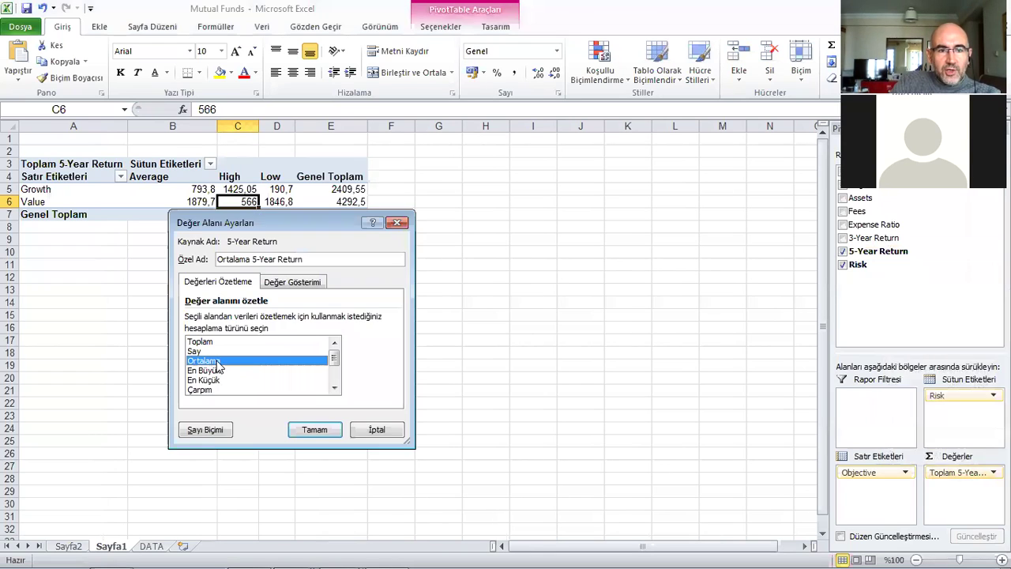
left_click(314, 431)
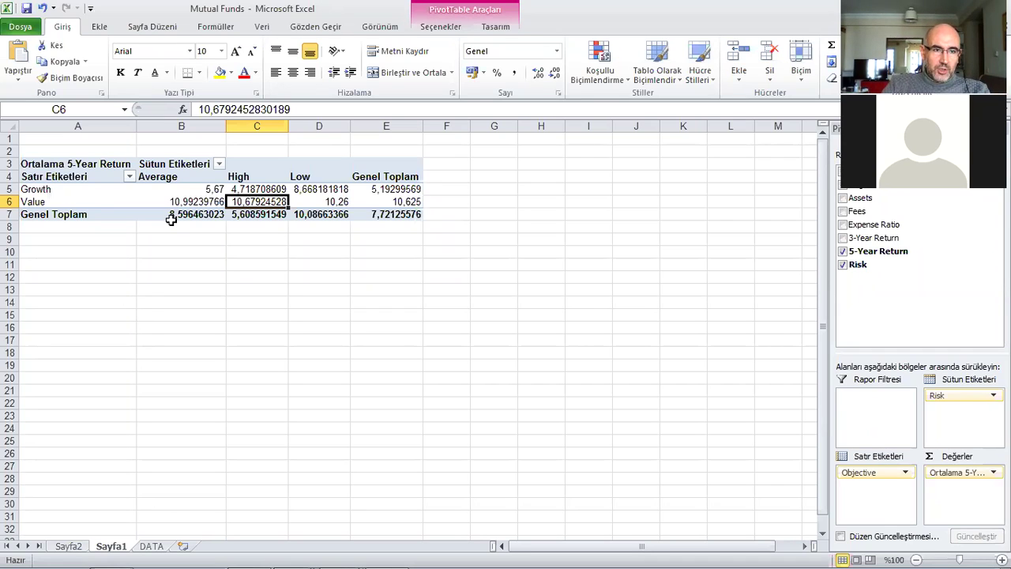
- Format the Growth and Value averages in B5:D6 as numbers (Sayı) with two decimal places
left_click(251, 238)
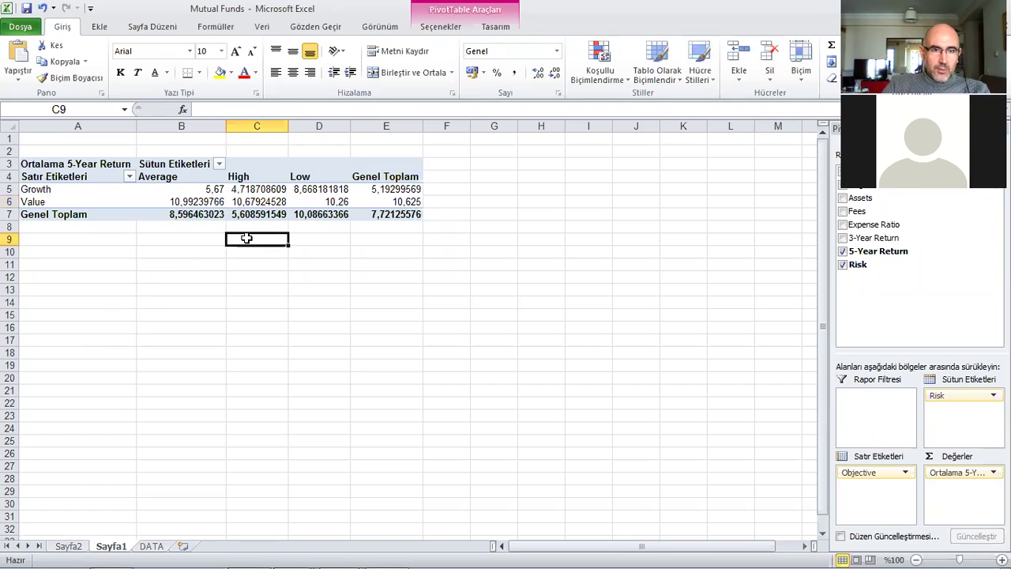
left_click(254, 190)
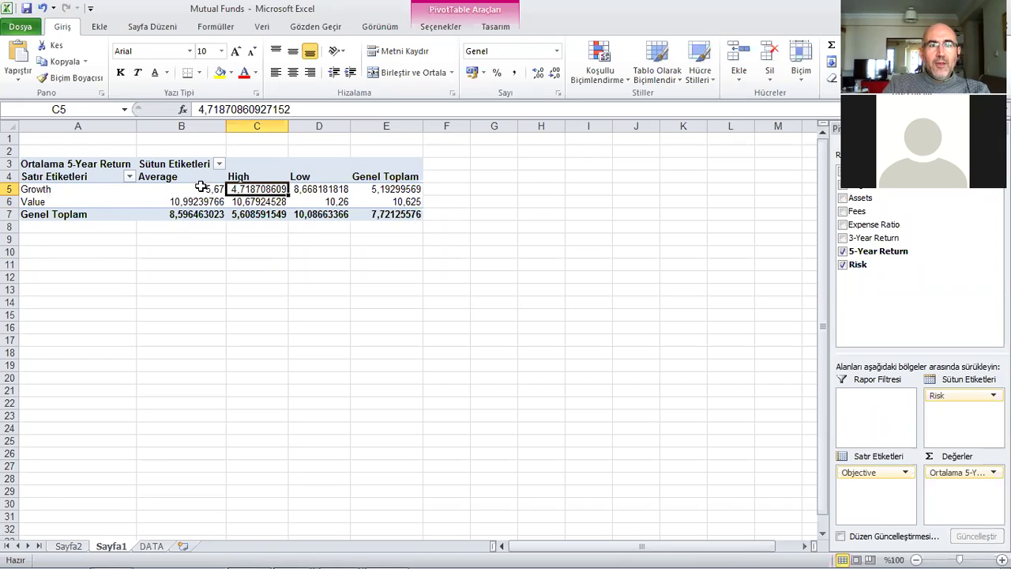
left_click_drag(199, 188, 318, 203)
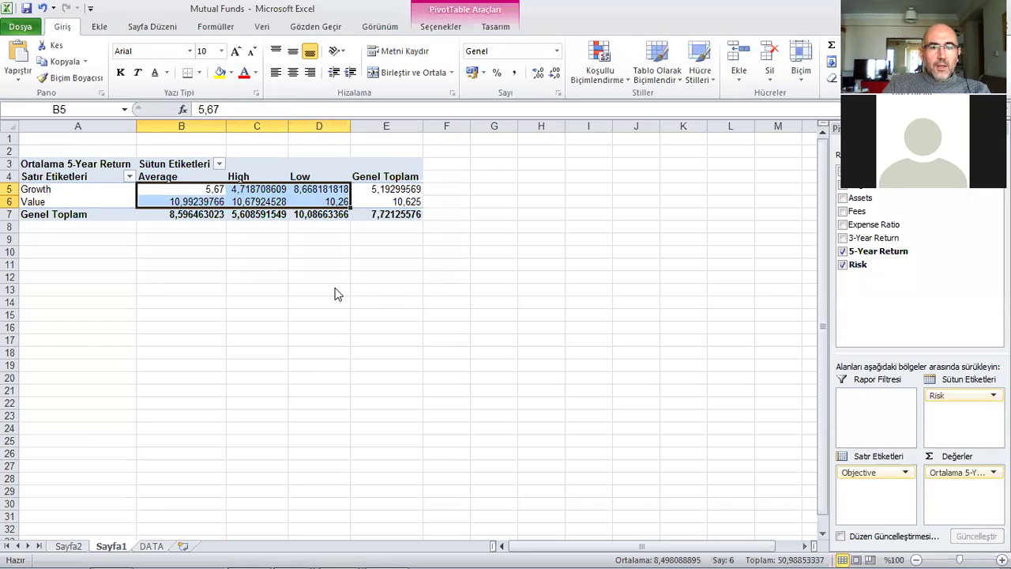
right_click(308, 196)
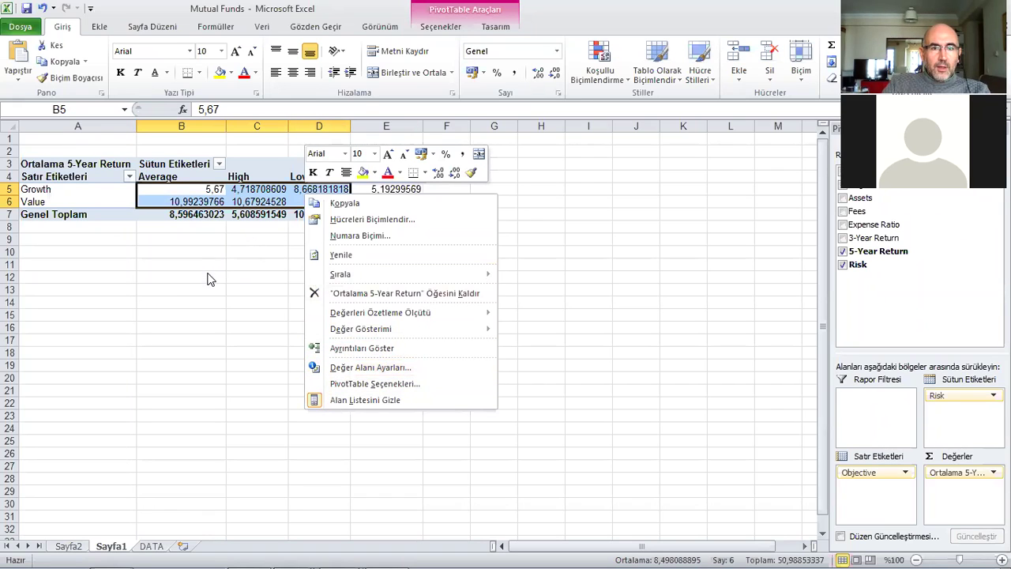
left_click(353, 221)
left_click(225, 114)
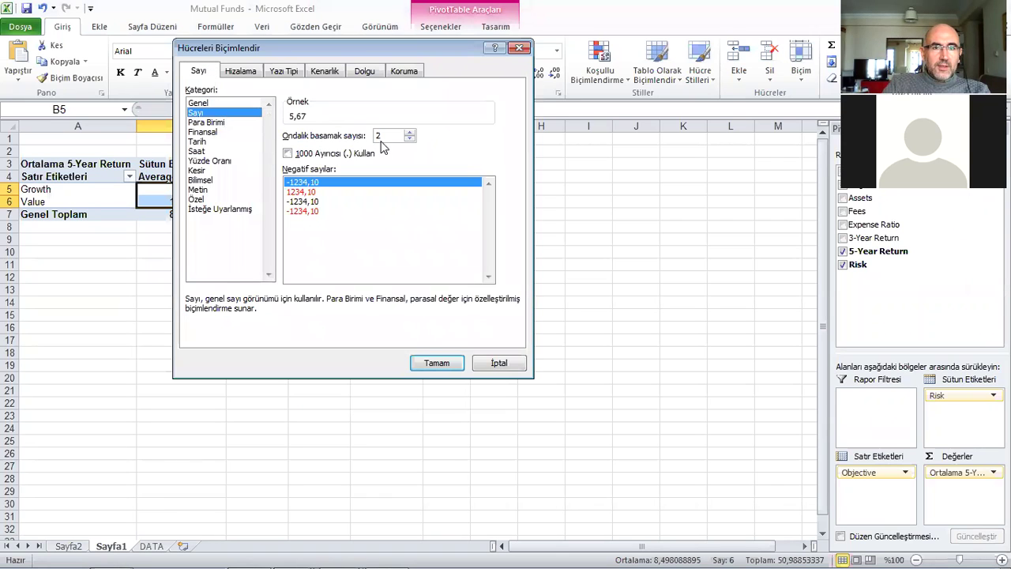
left_click(431, 363)
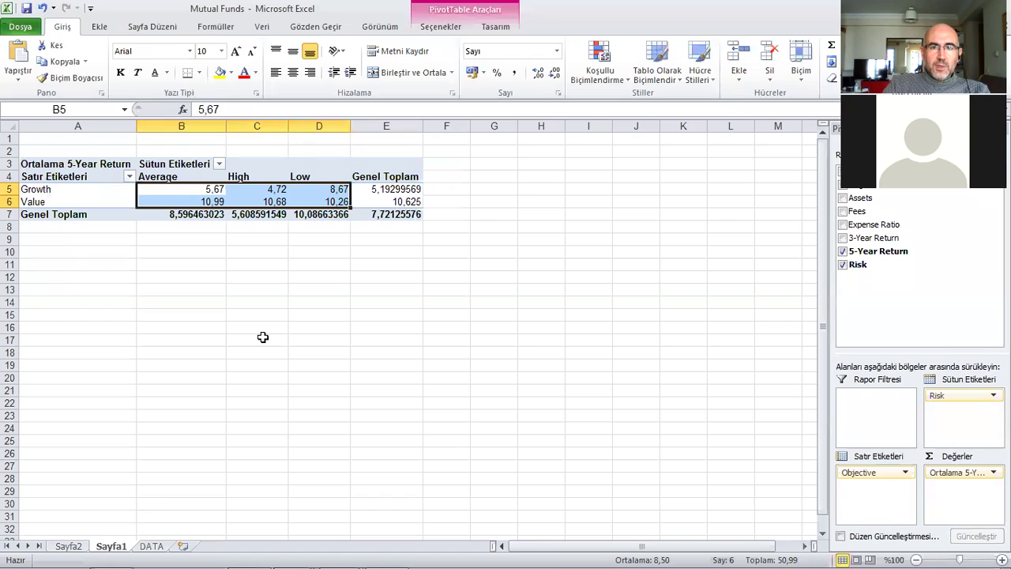
left_click(263, 338)
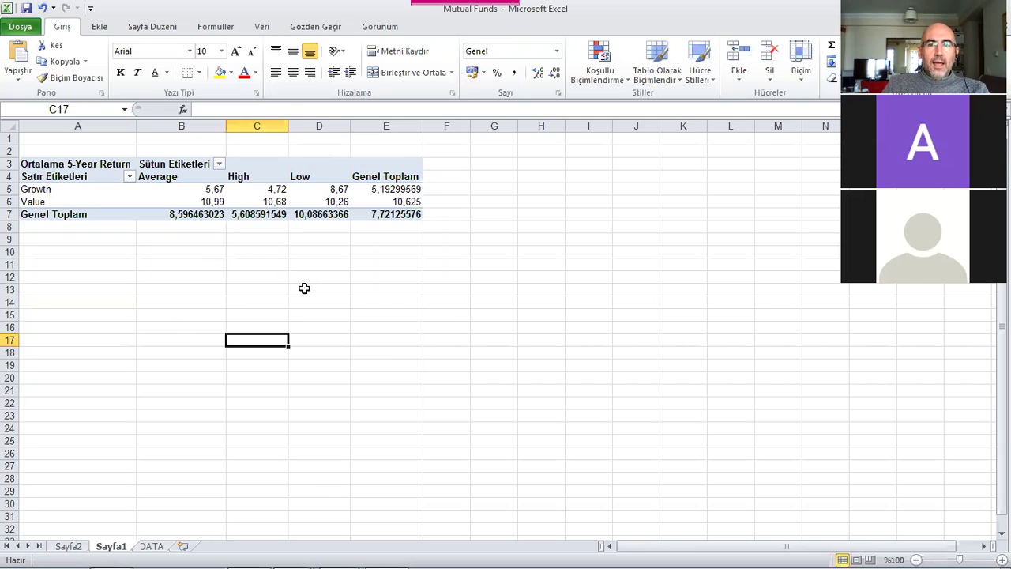
- Compare the average 5-year returns of Value and Growth funds at the Average and High risk levels
left_click(261, 203)
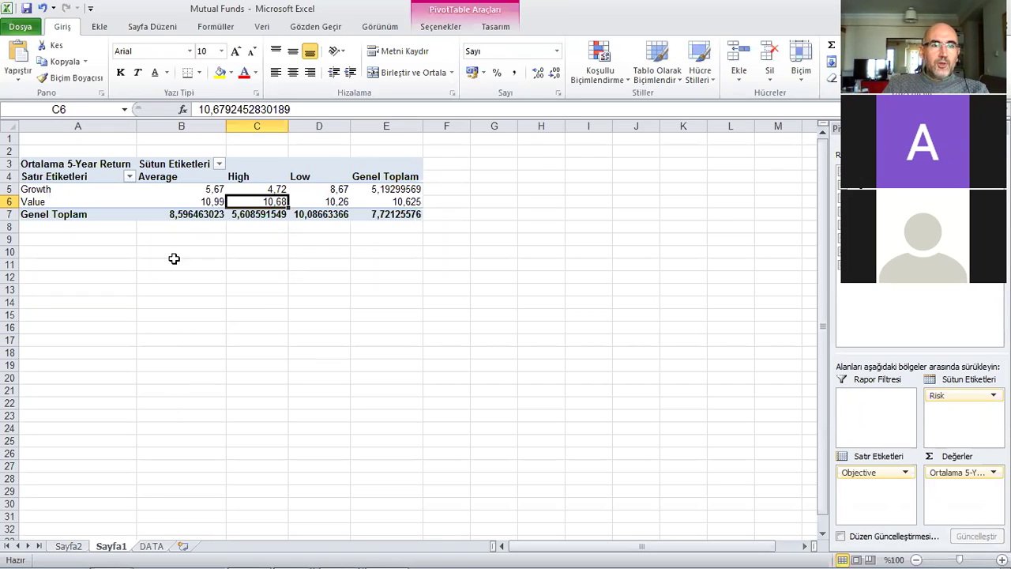
mouse_move(175, 198)
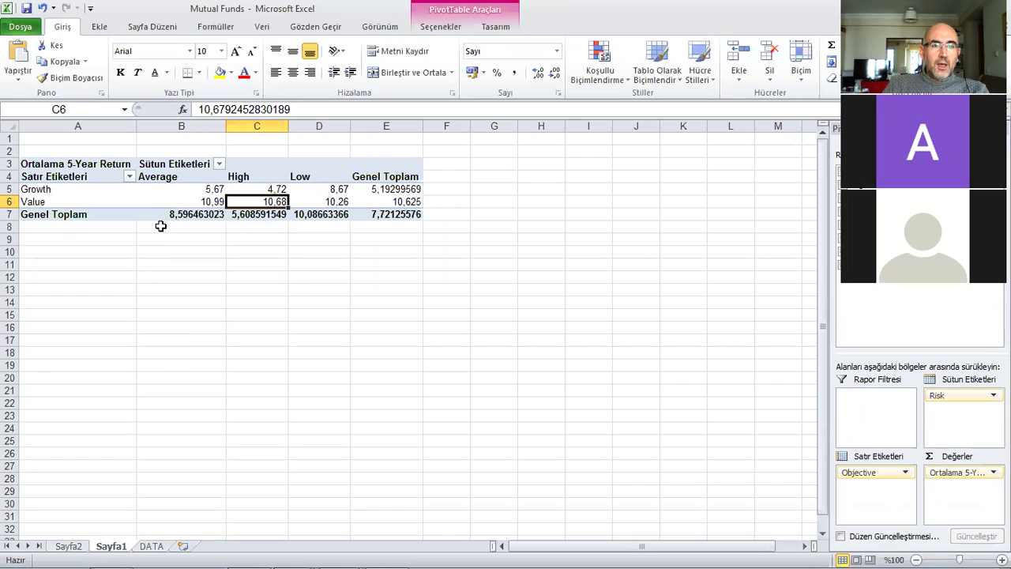
left_click(181, 204)
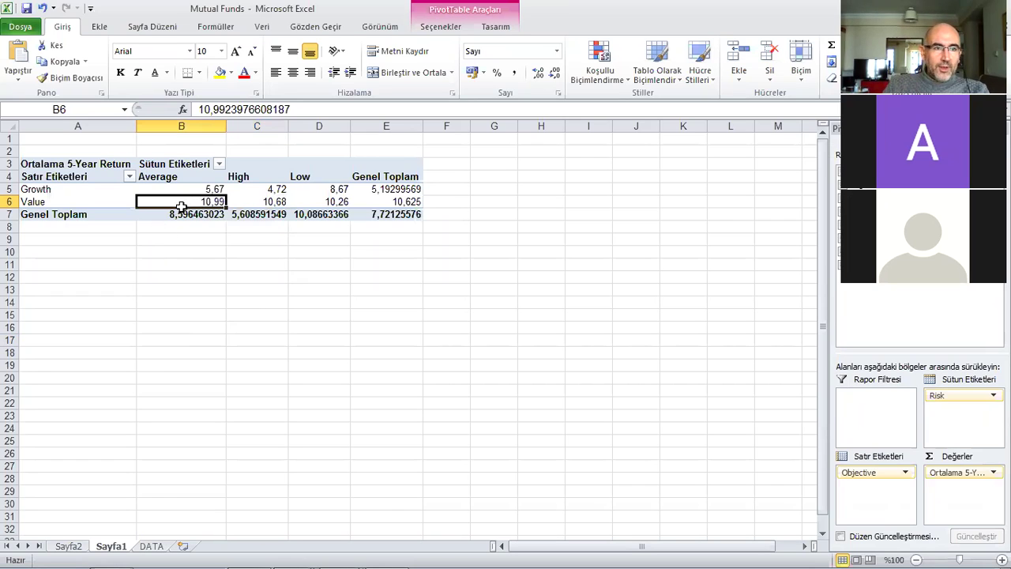
left_click(100, 203)
left_click(193, 179)
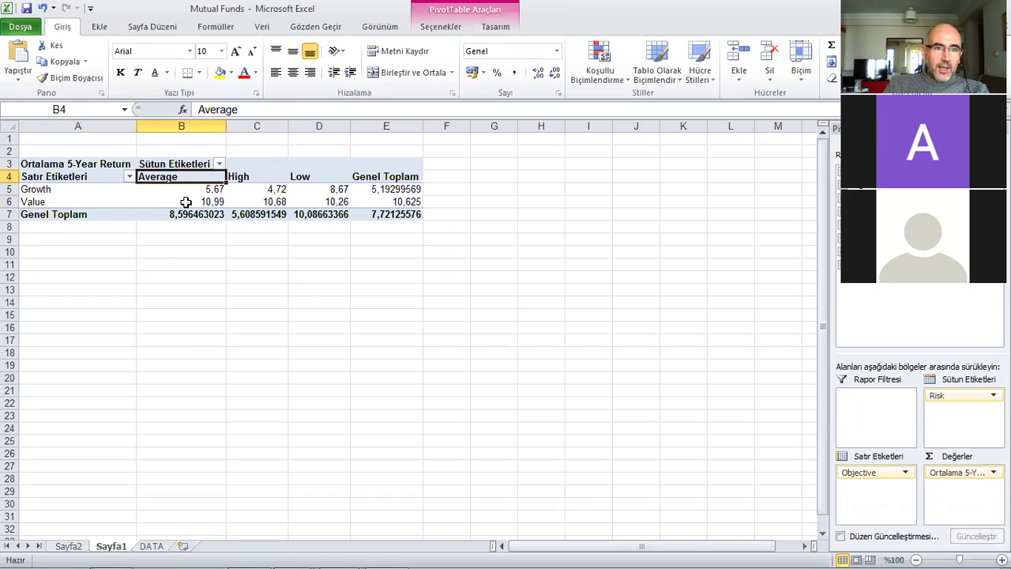
left_click(185, 203)
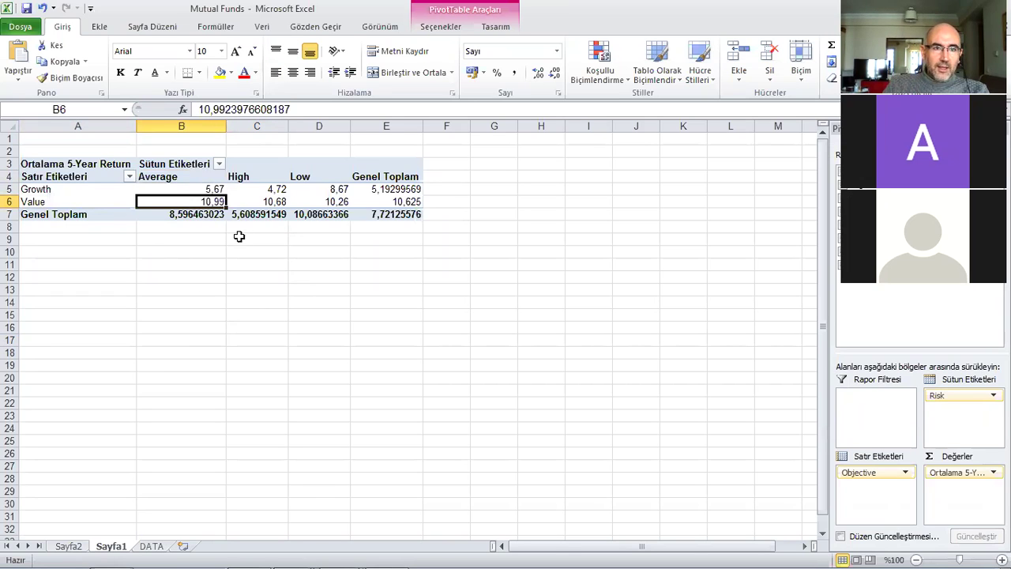
left_click(255, 192)
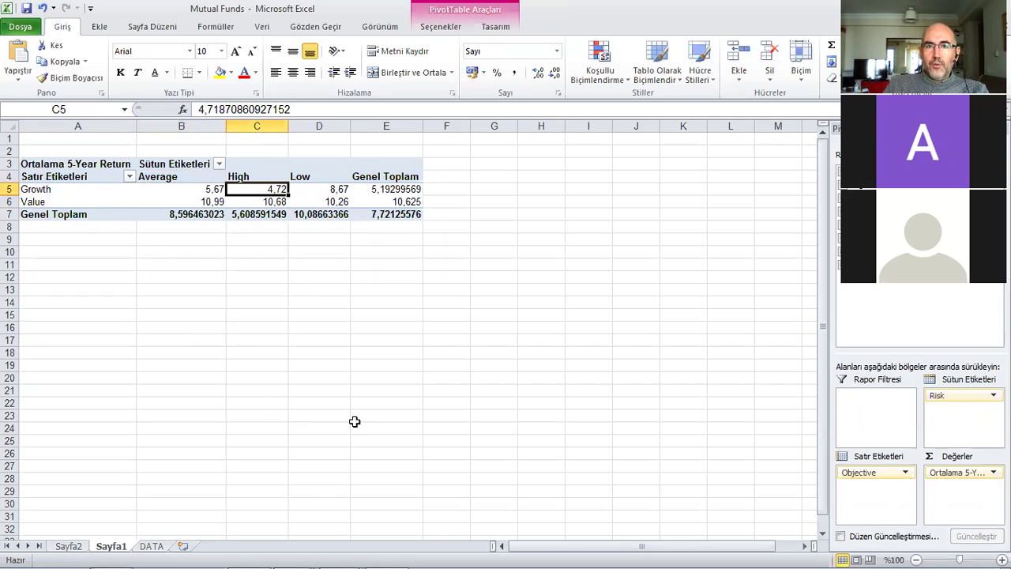